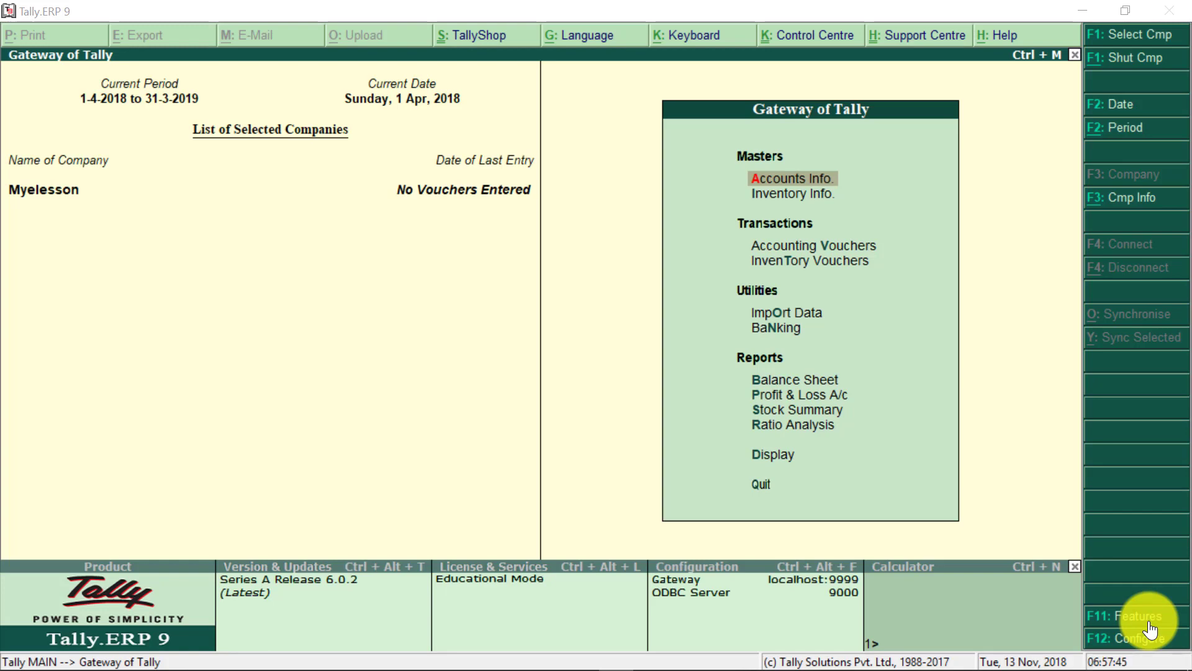
- Review Myelesson's stock item list (Lux Soap, Moong Ki Daal, Rice Bran Oil), then close it
click(831, 198)
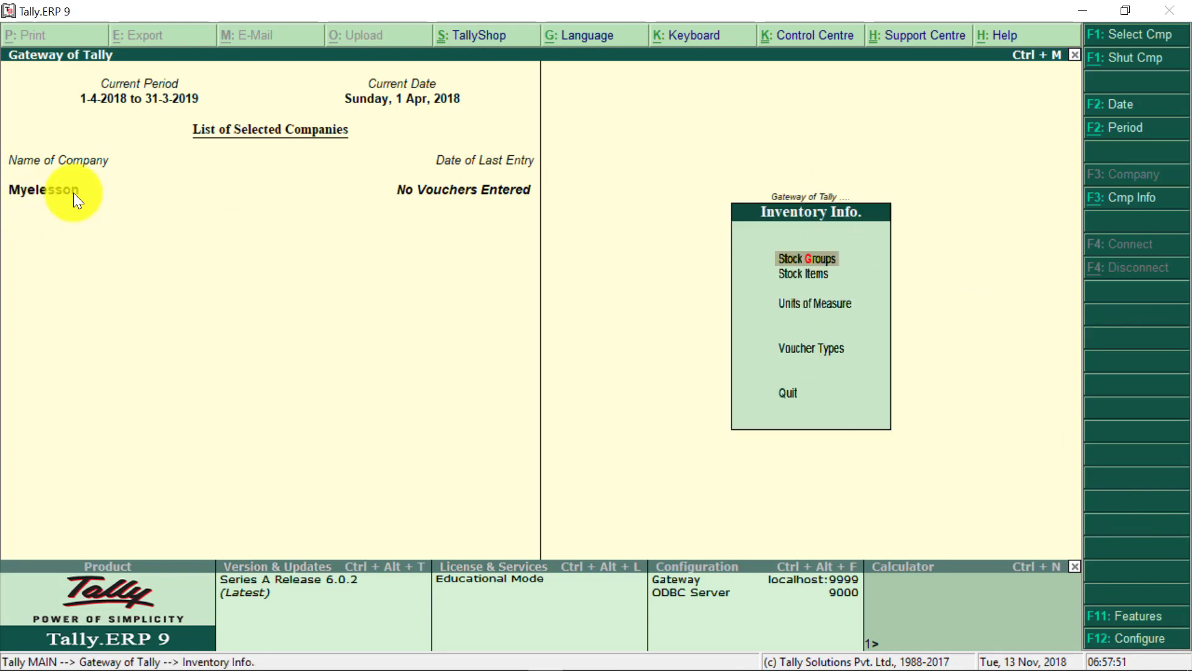
click(815, 275)
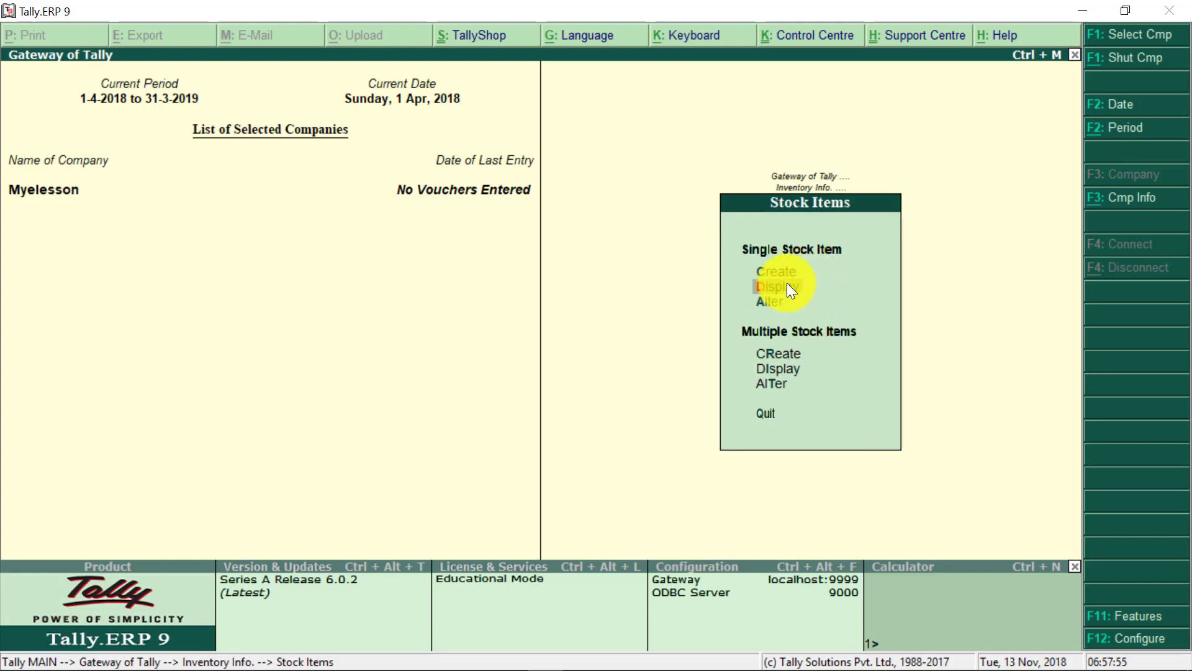
click(788, 286)
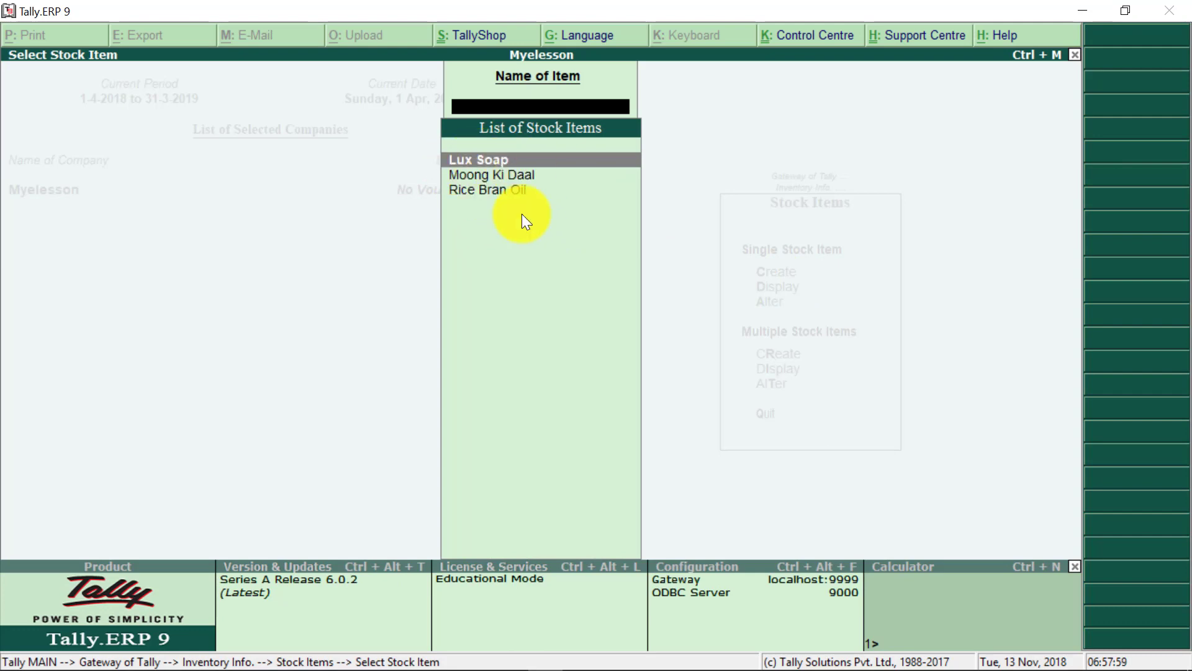
key(Escape)
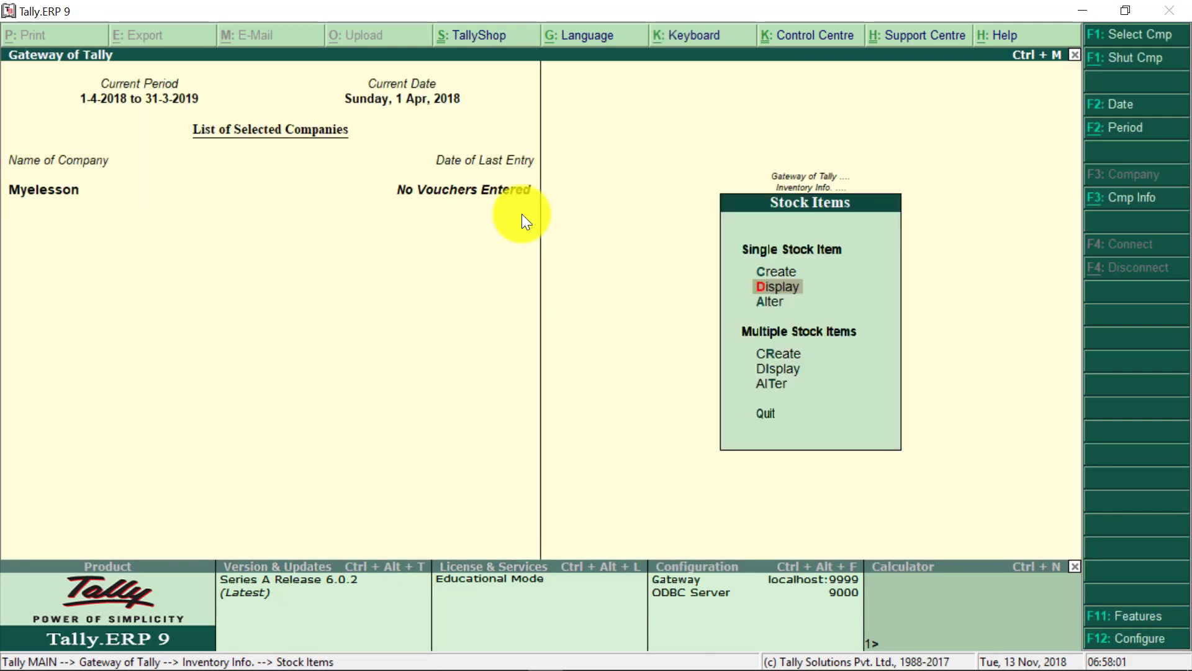
- Shut Myelesson, load the Super LLP company, and return to Gateway of Tally
click(1124, 56)
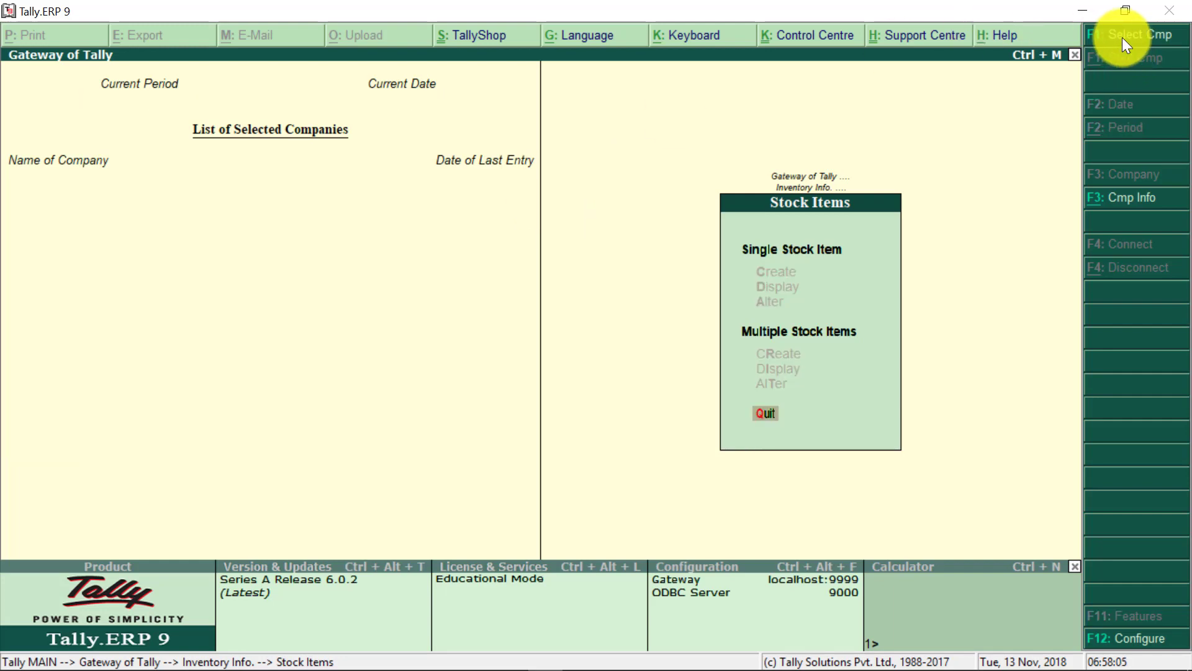
click(1123, 37)
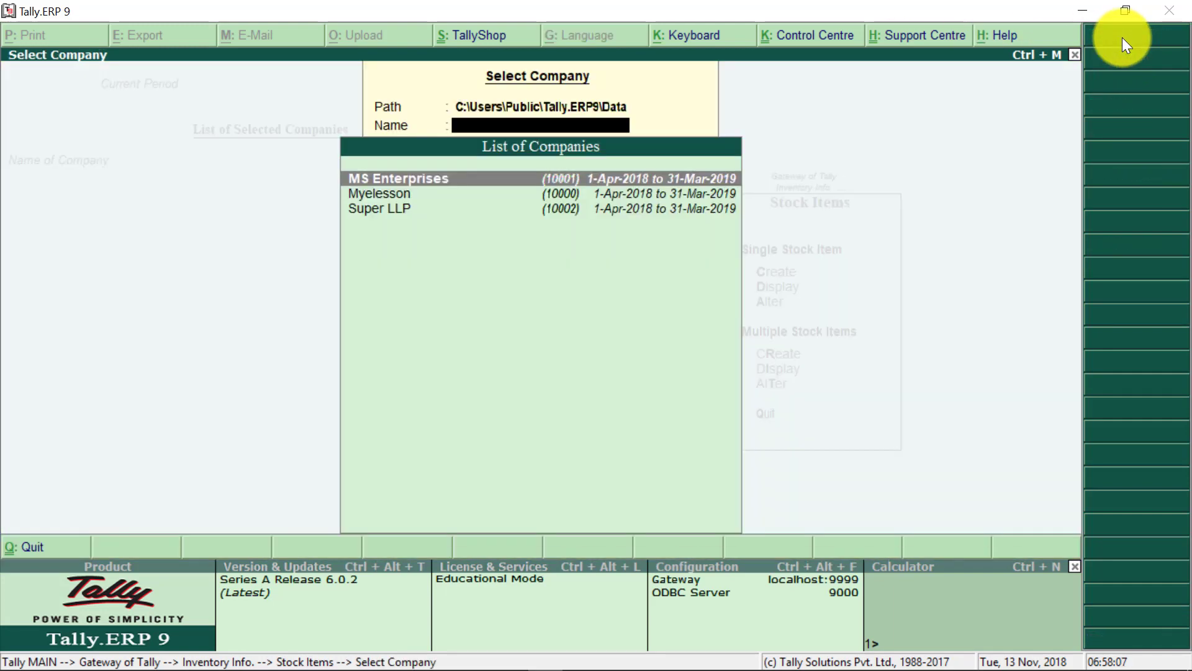
click(368, 210)
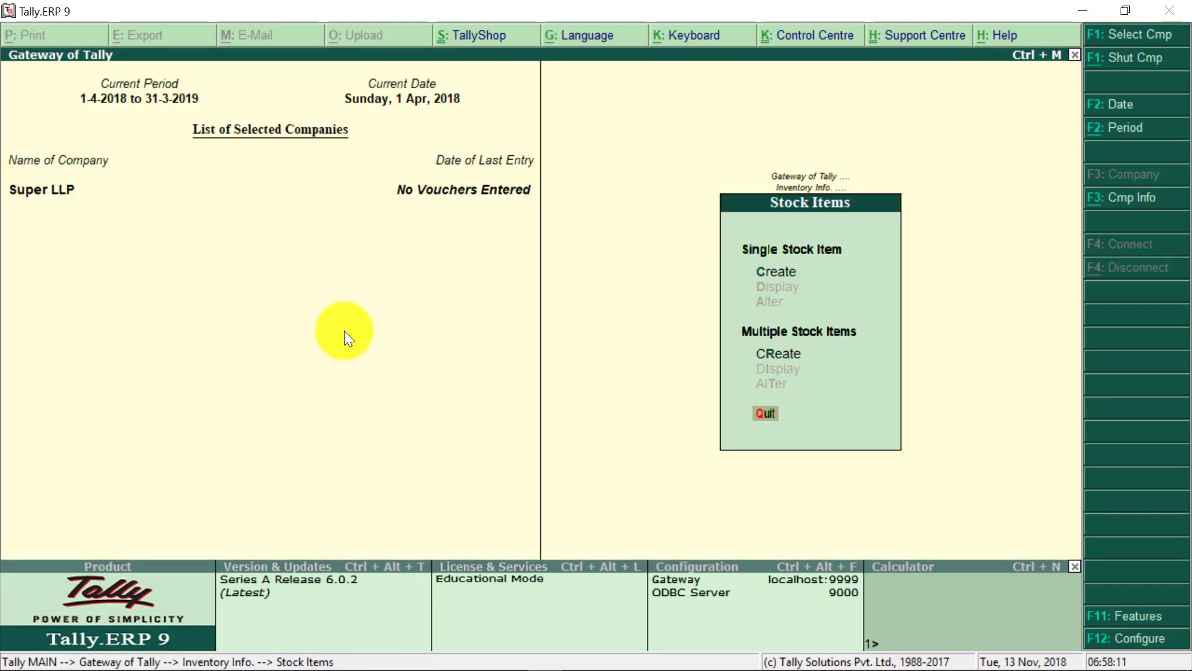
key(Escape)
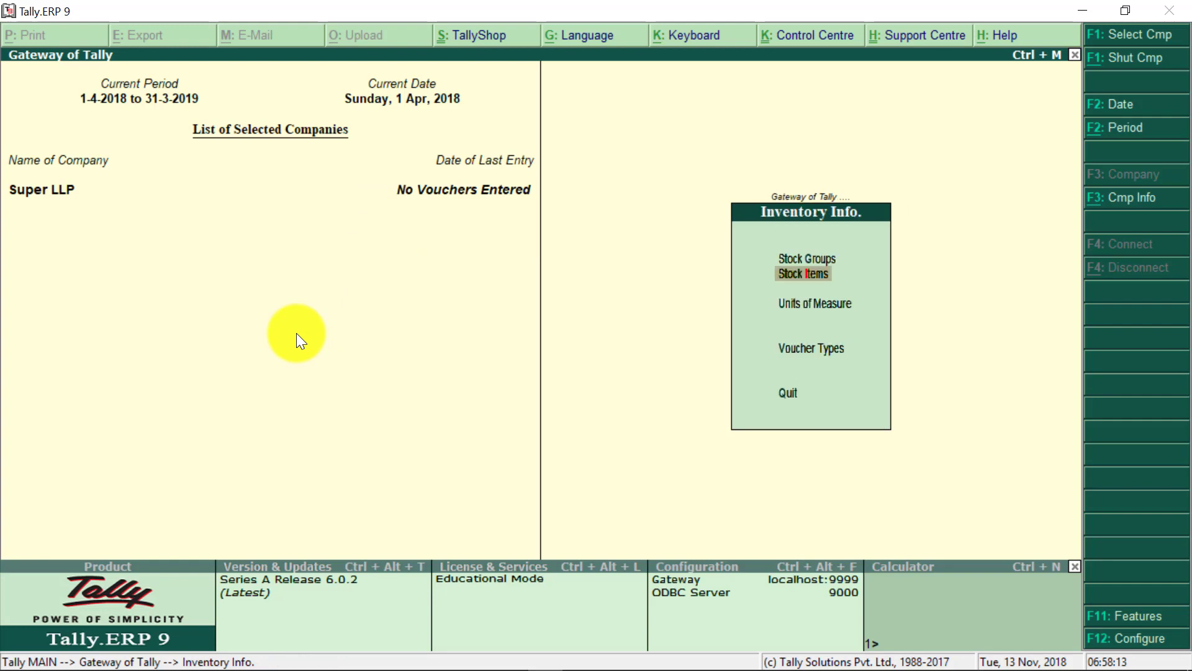
key(Escape)
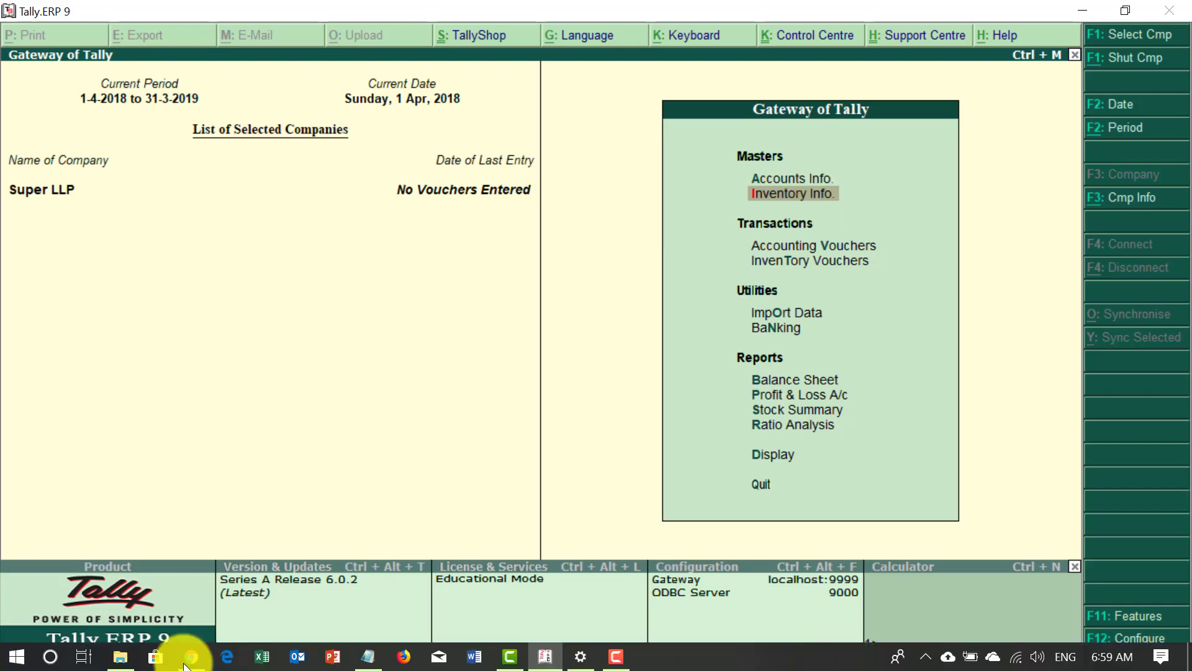
click(185, 667)
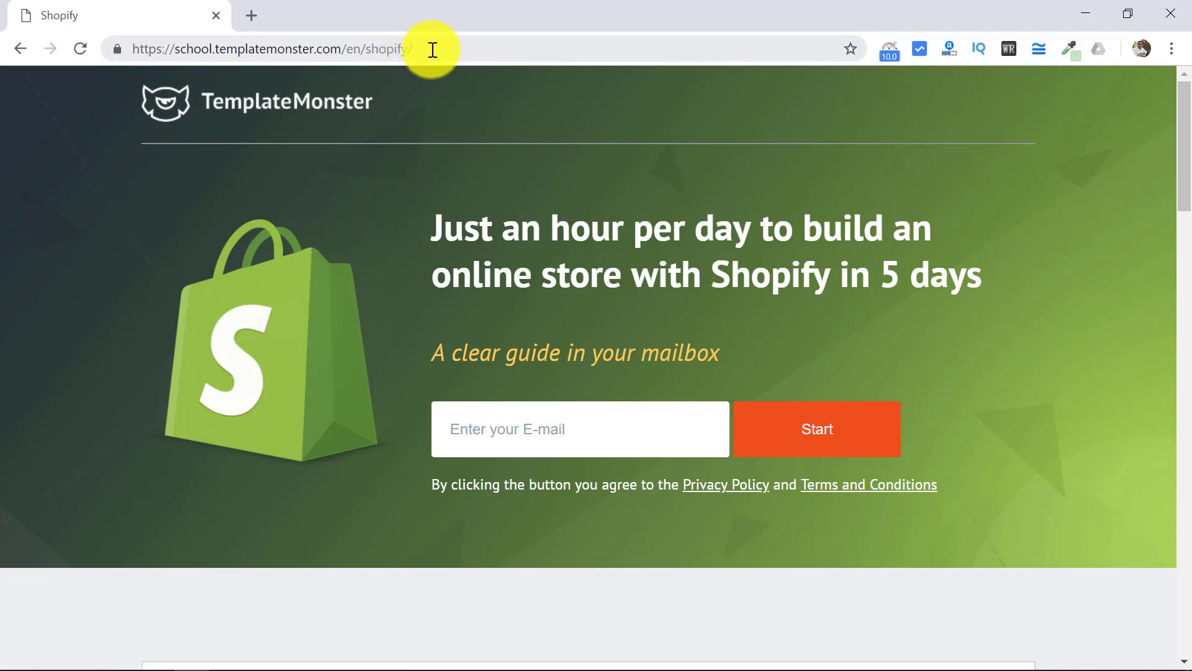
key(alt+Tab)
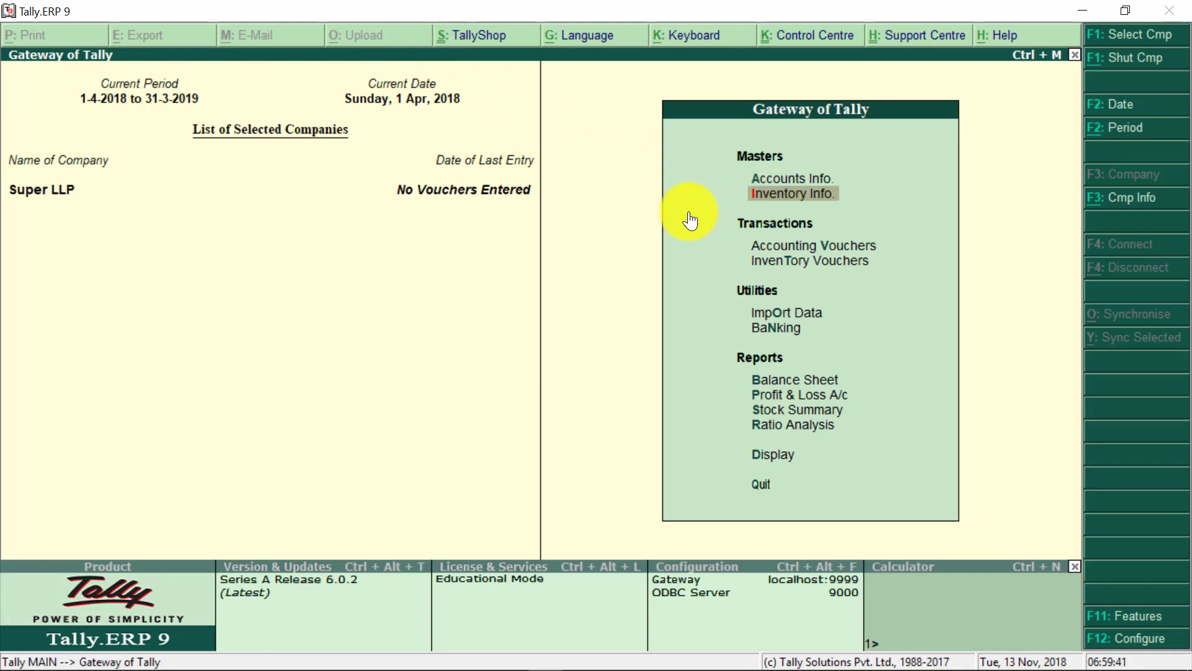
- Go into Inventory Info. and select the Stock Groups menu for Super LLP
click(802, 195)
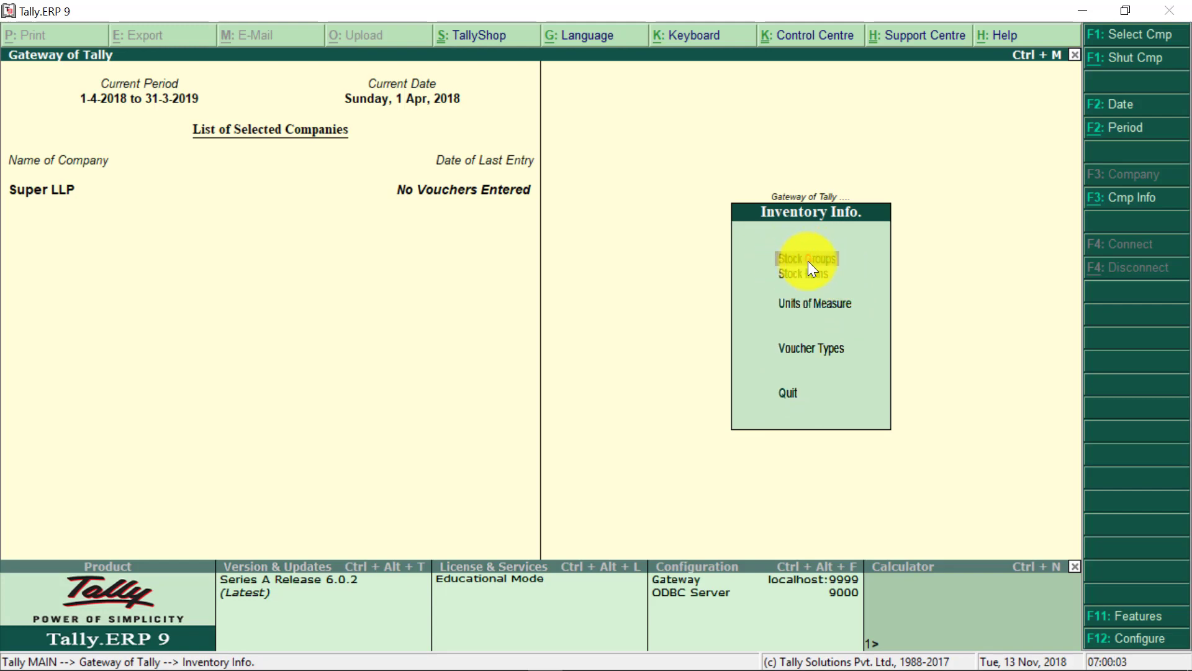
key(Down)
key(Down)
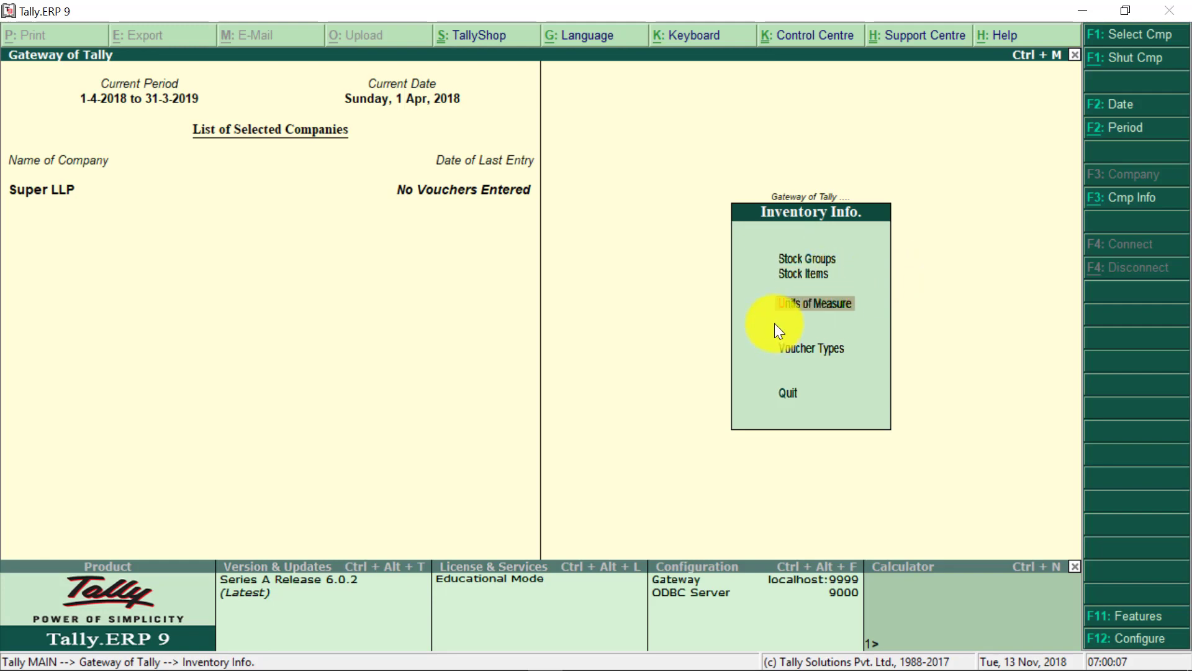
key(Up)
key(Up)
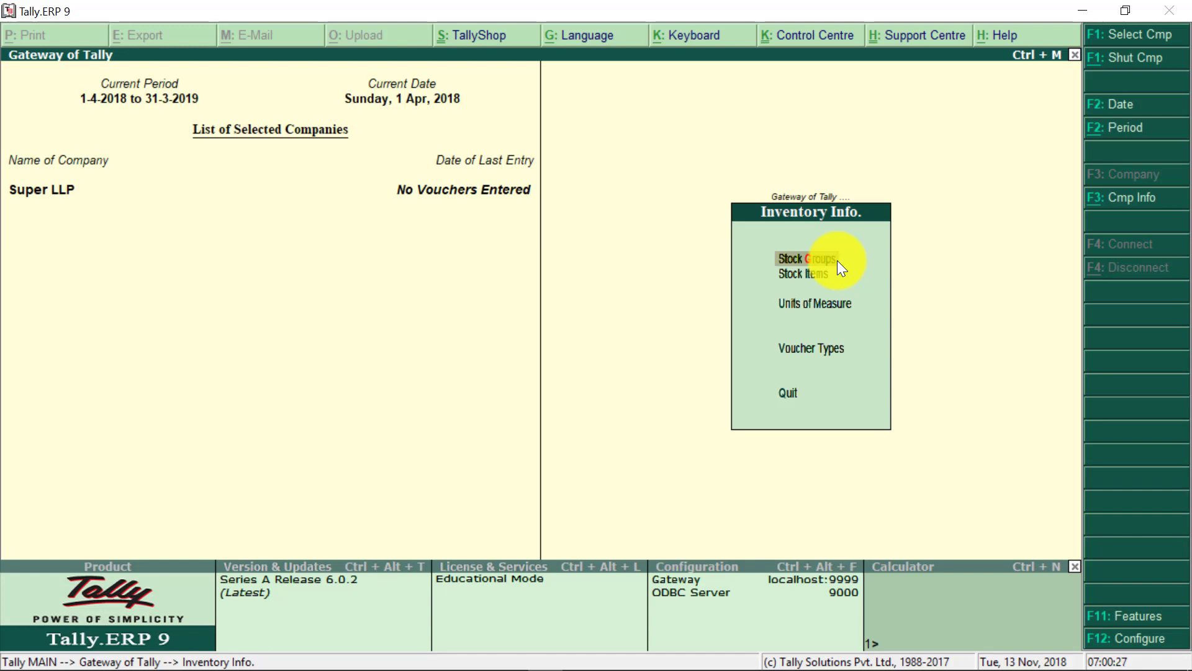
key(Return)
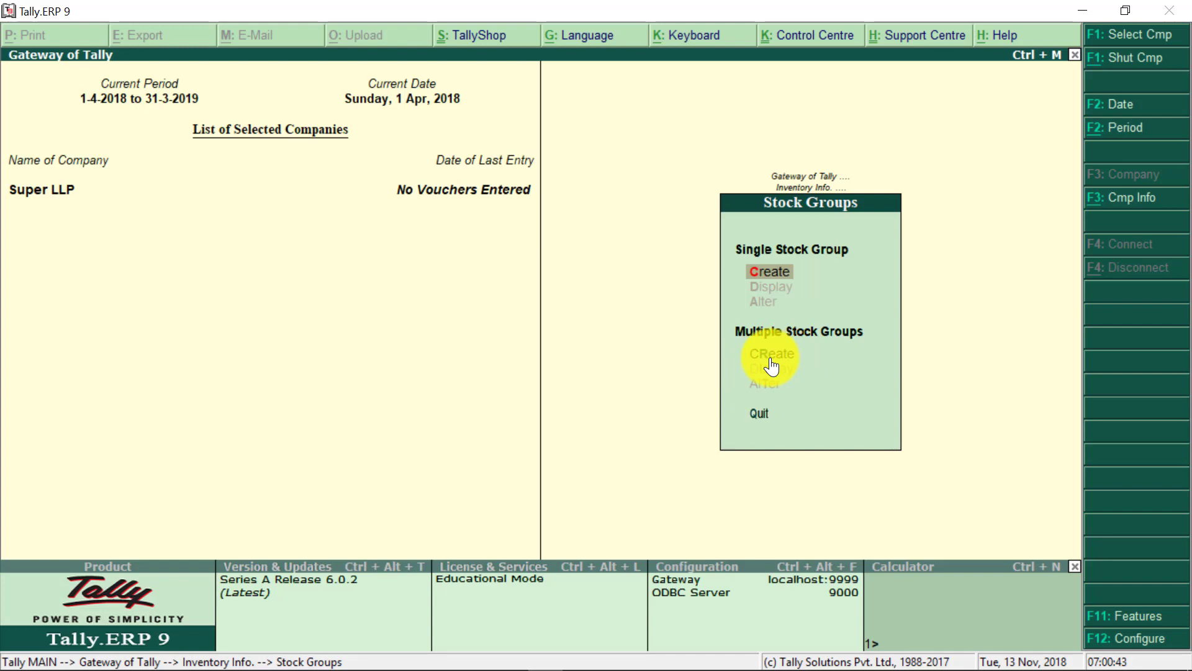
- Create the stock group 'Soaps' under Primary and save it
click(782, 275)
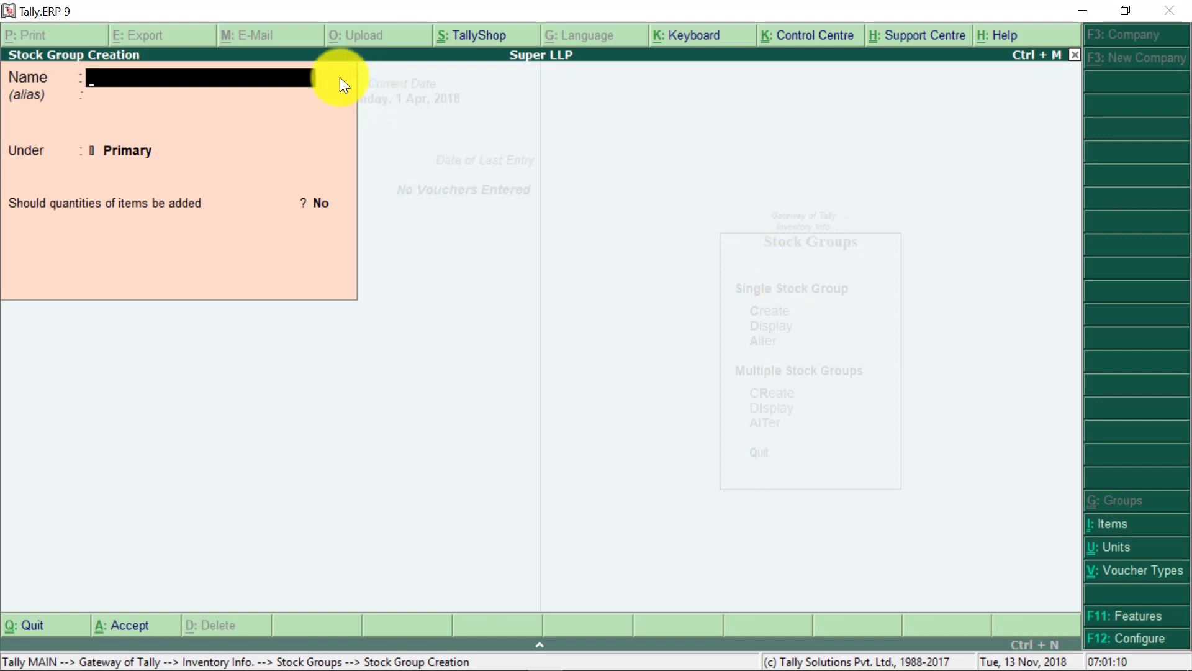
text(Soaps)
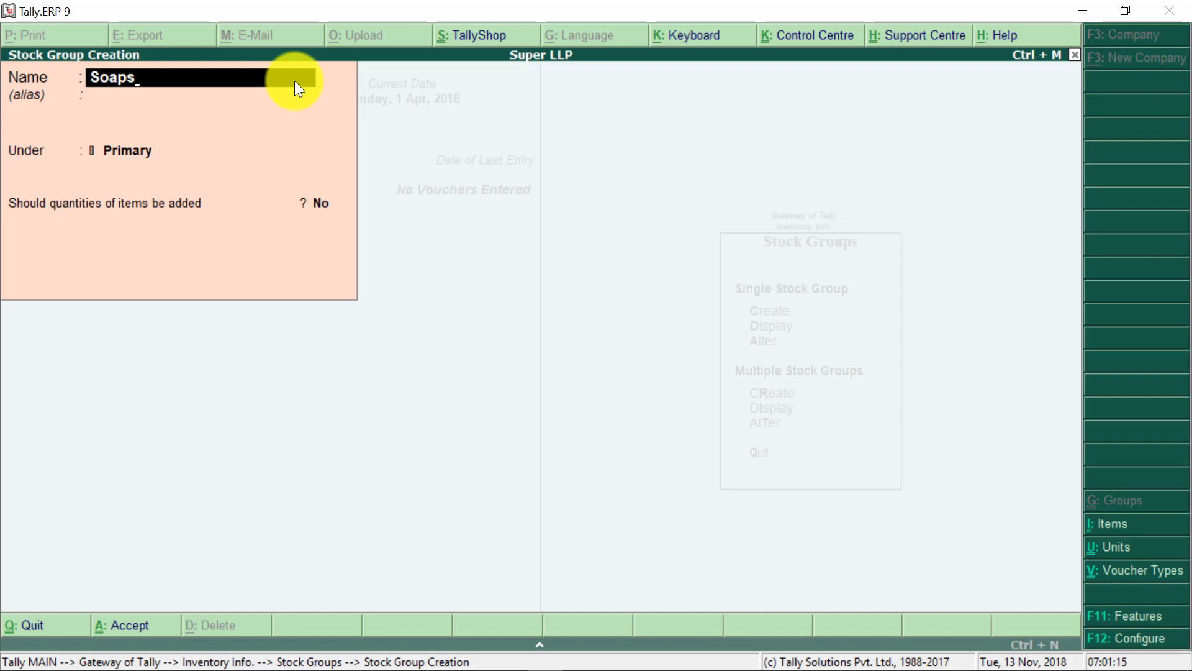
key(Return)
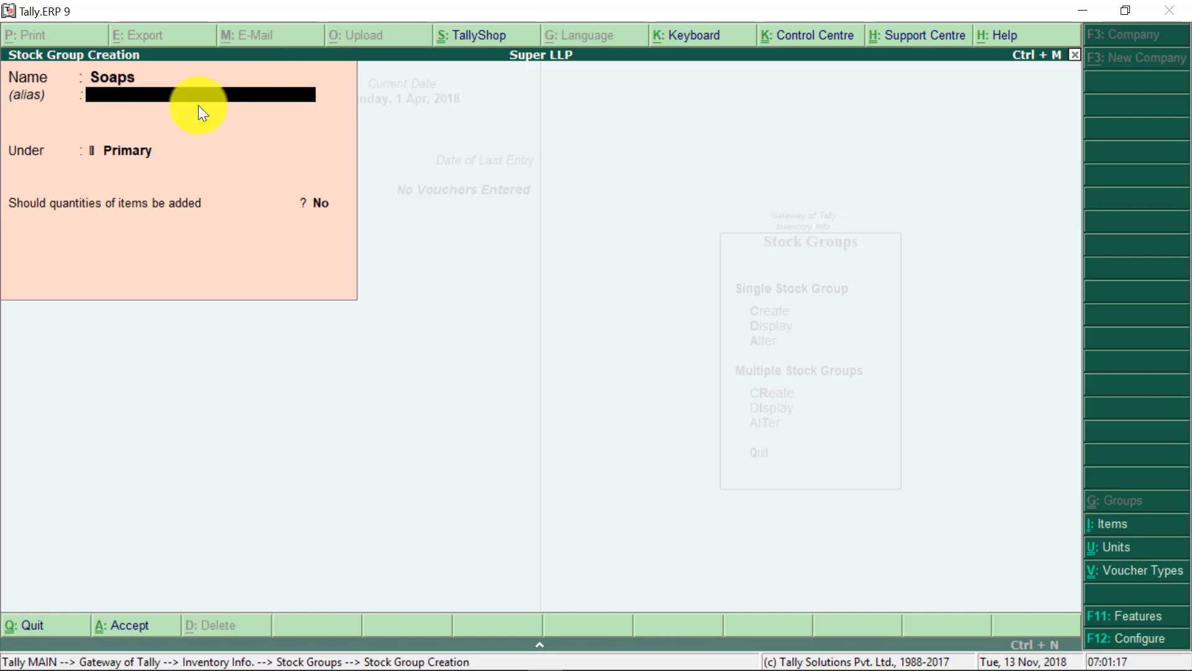
key(Return)
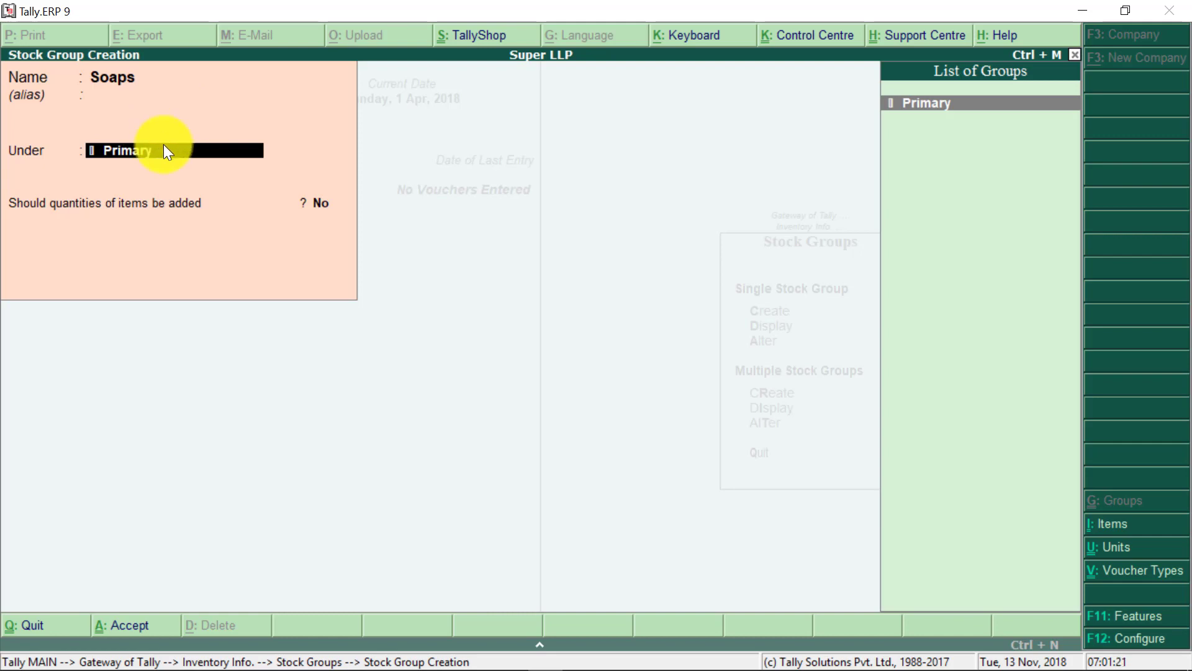
key(Return)
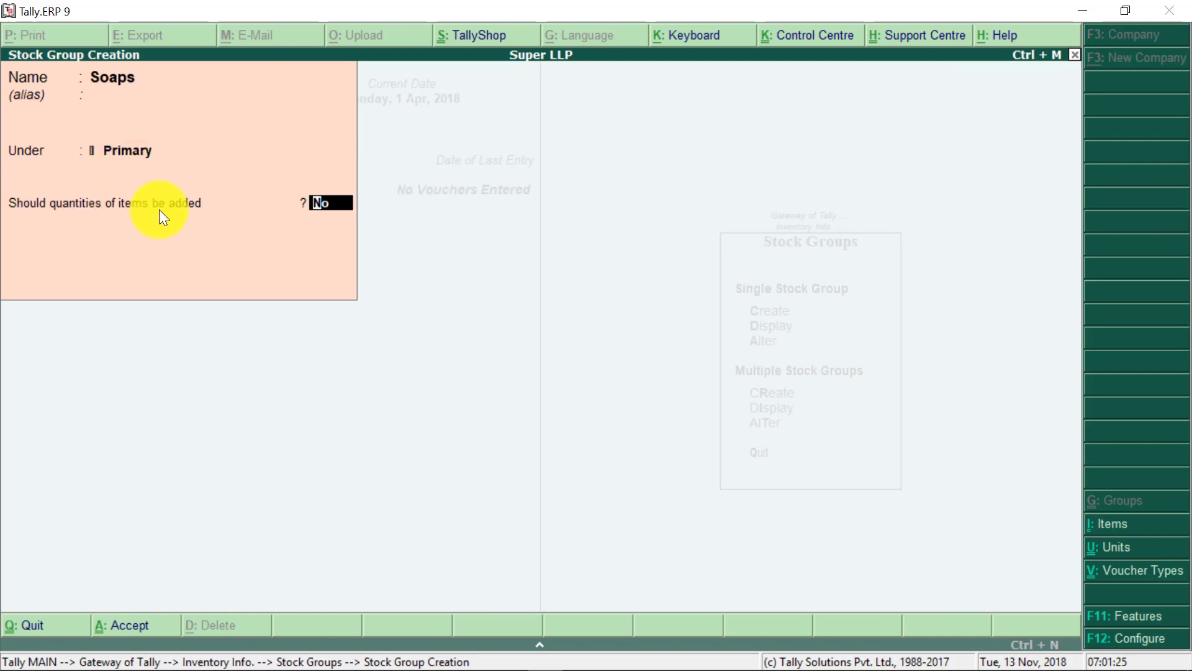
key(Return)
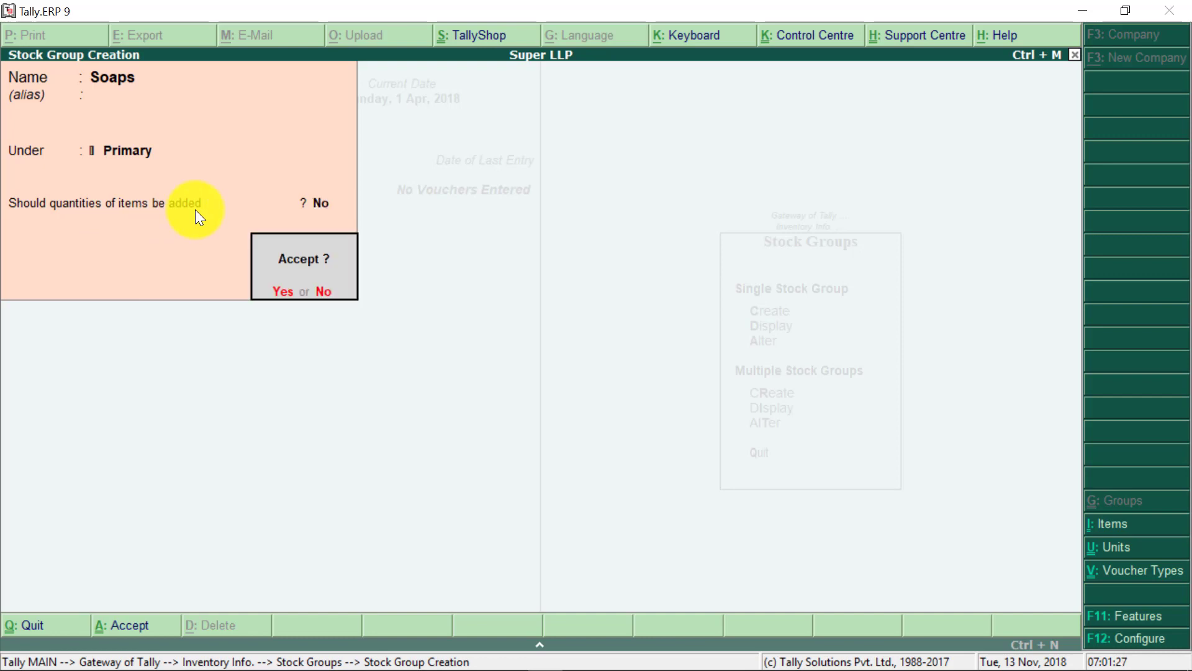
key(Return)
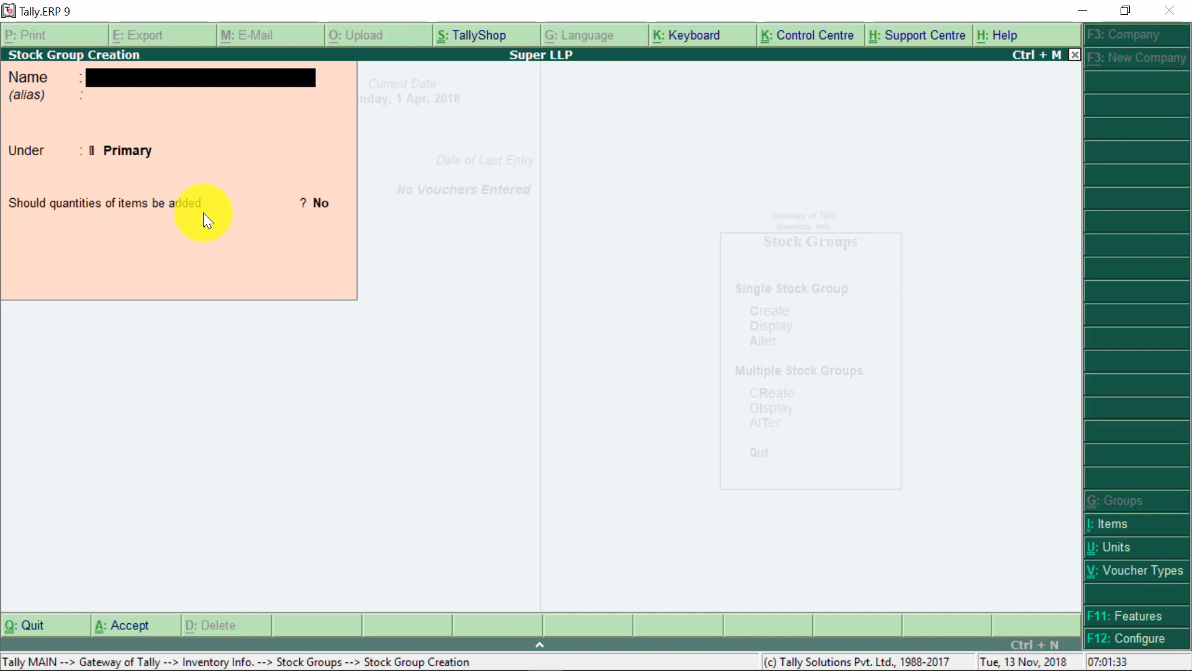
- Create the 'Detergents' and 'Vegetables' stock groups under Primary, then quit the creation form
text(Detergents)
key(Return)
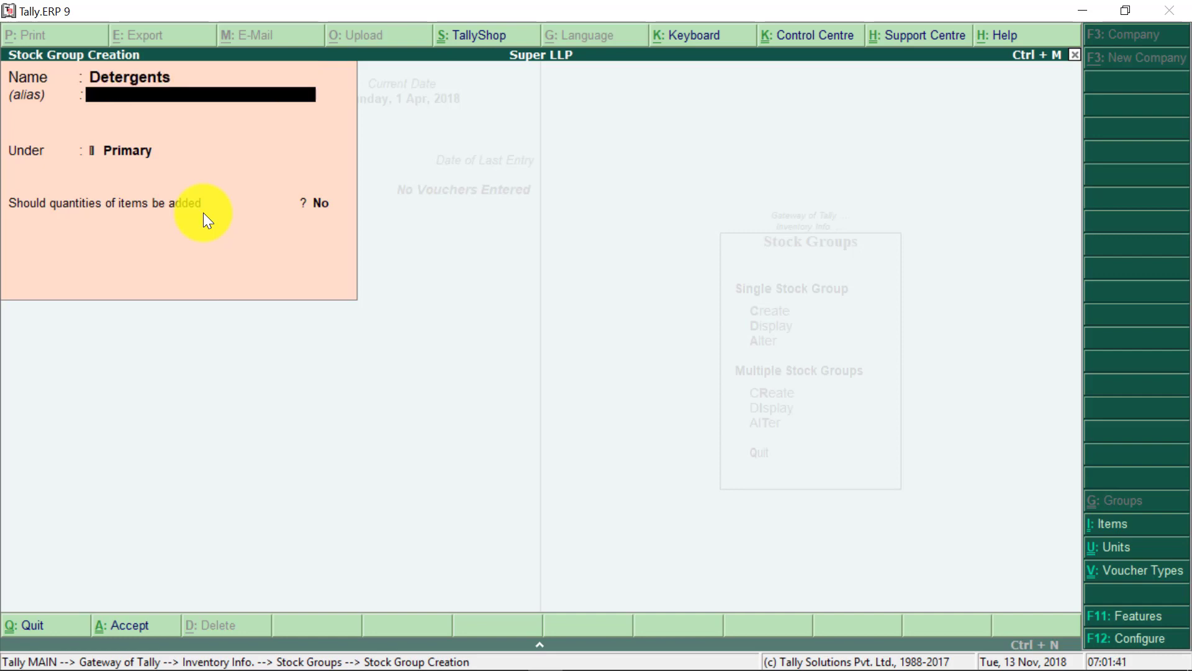
key(Return)
key(Return)
key(Return)
key(Return)
text(Vegetables)
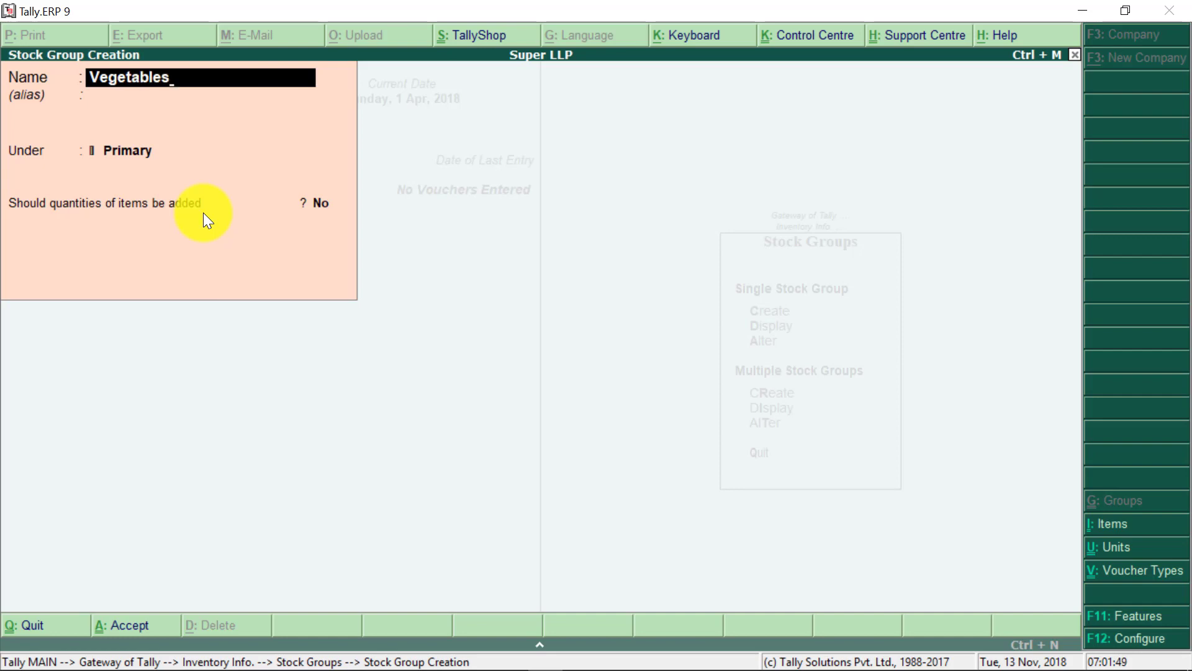
key(Return)
key(Return)
key(Return)
key(Return)
key(Return)
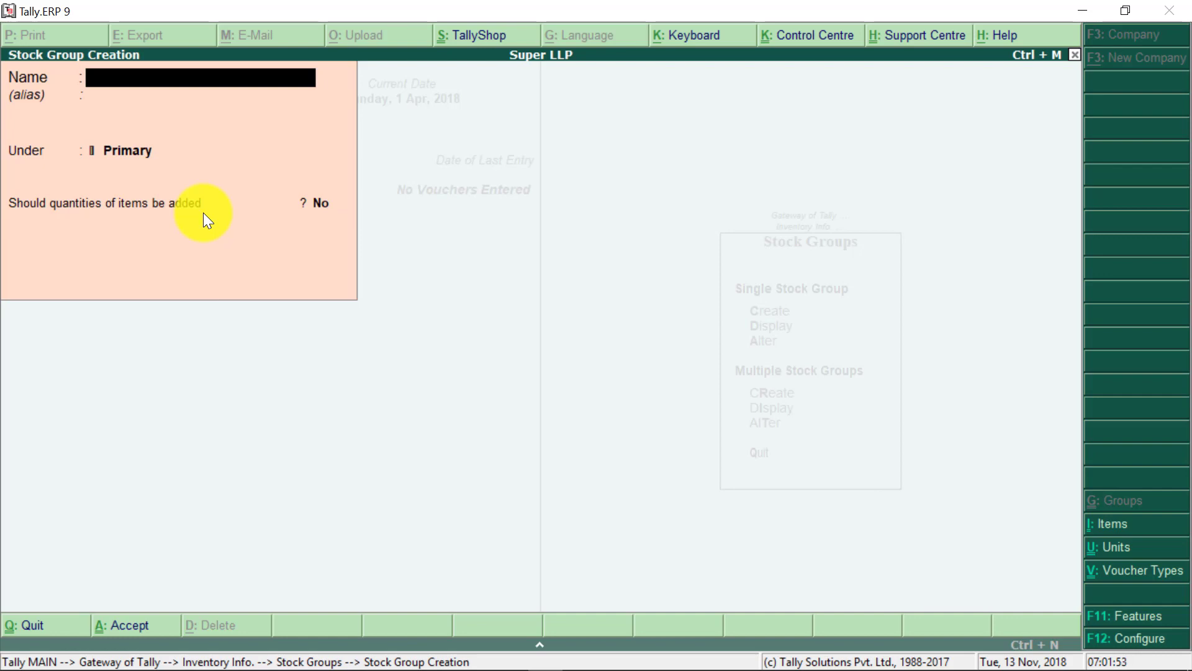
key(Escape)
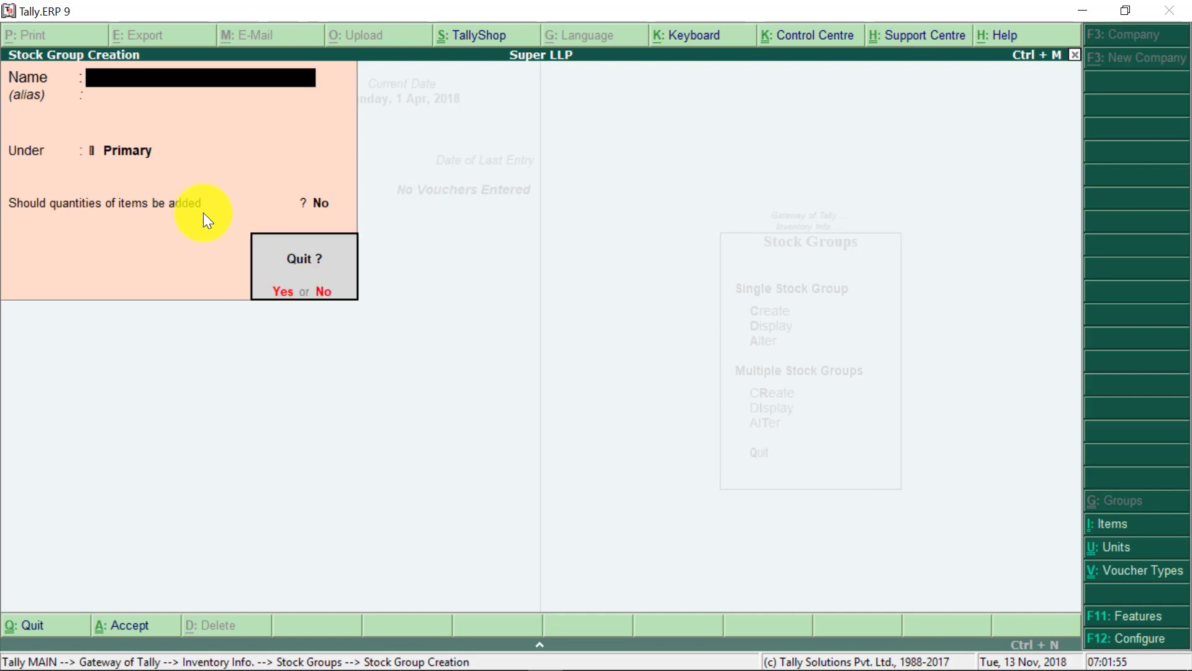
key(Return)
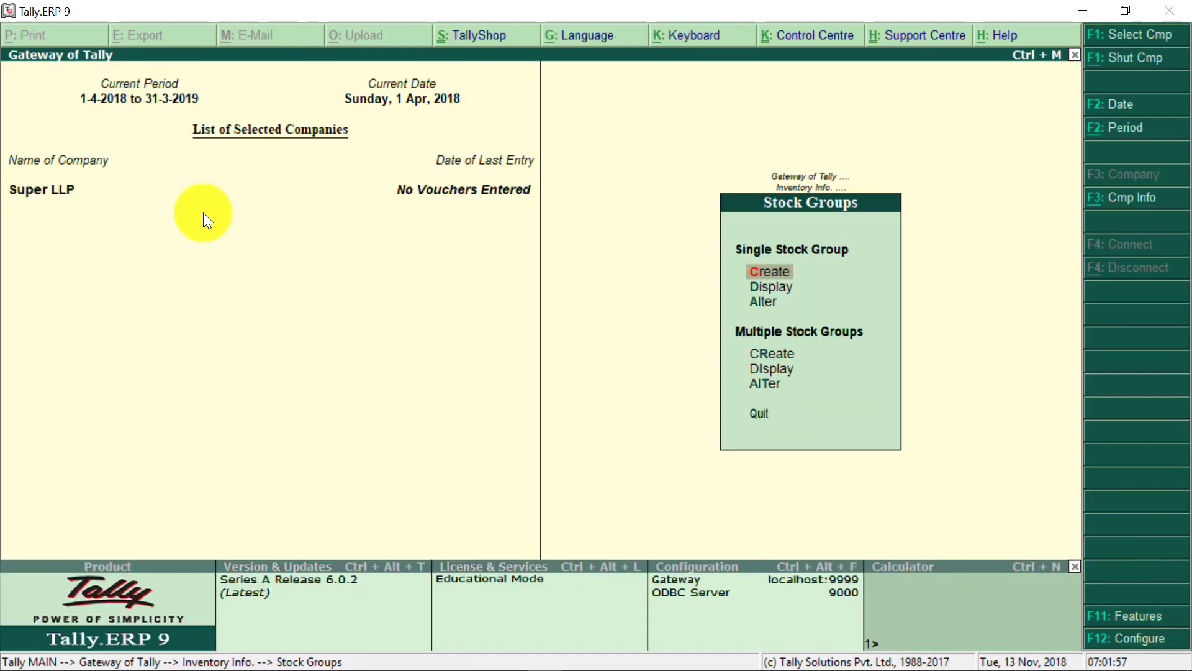
- Display the Soaps group's details, then bring up the stock group list for alteration
click(765, 290)
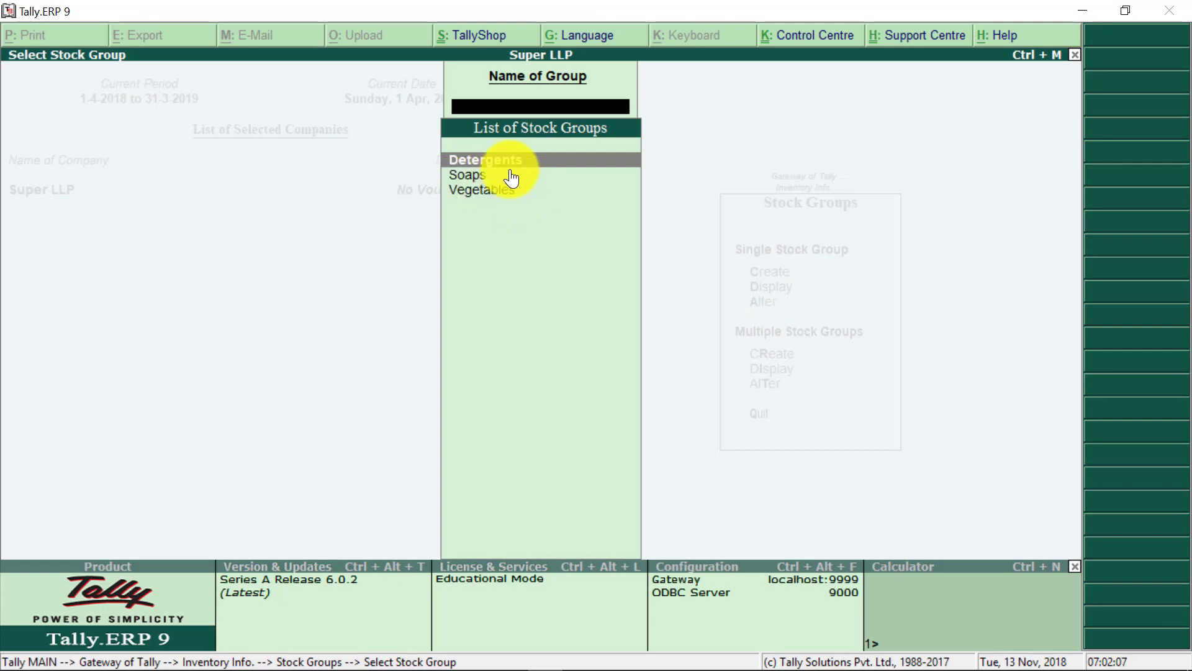
double_click(473, 176)
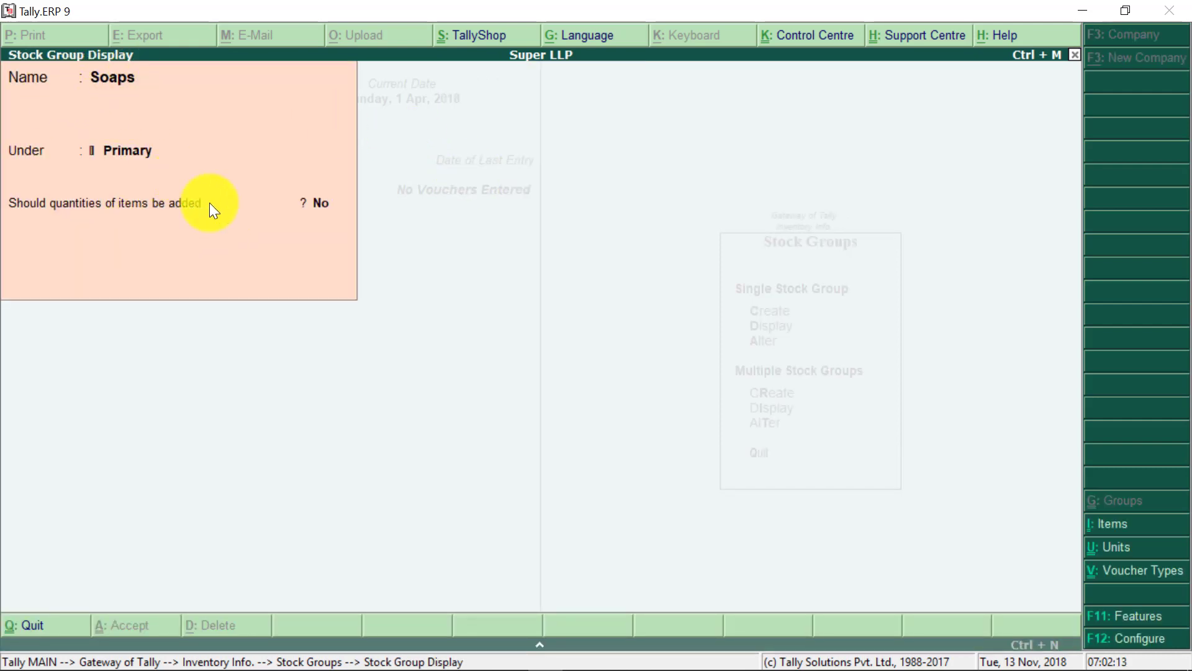
key(Escape)
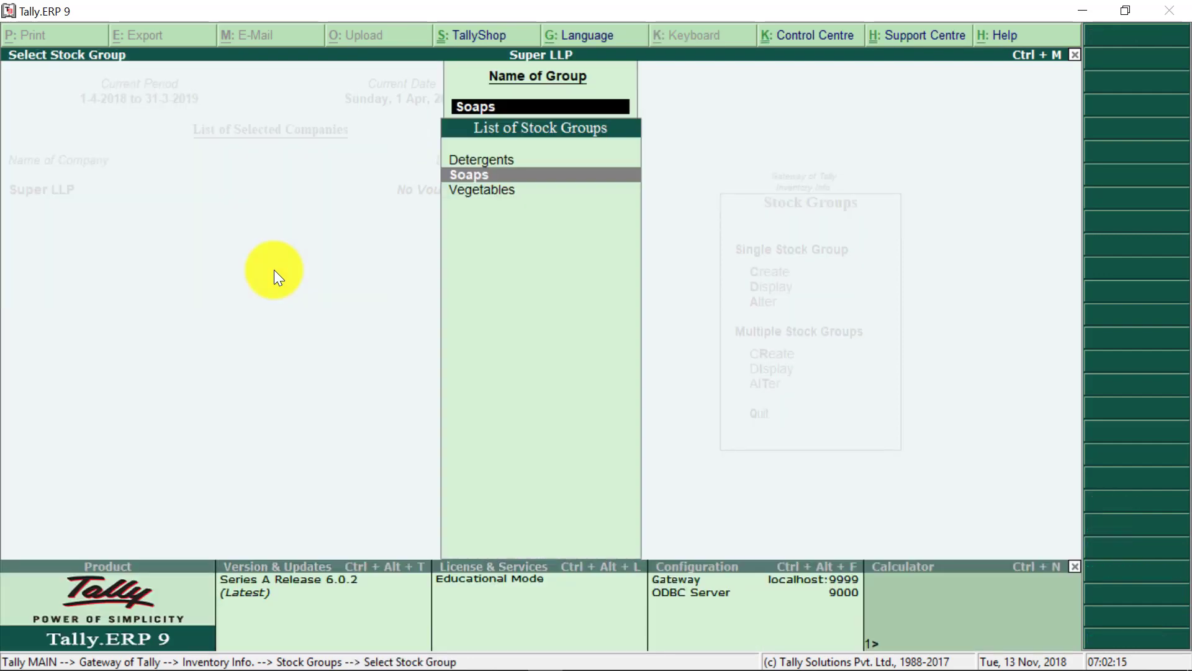
key(Escape)
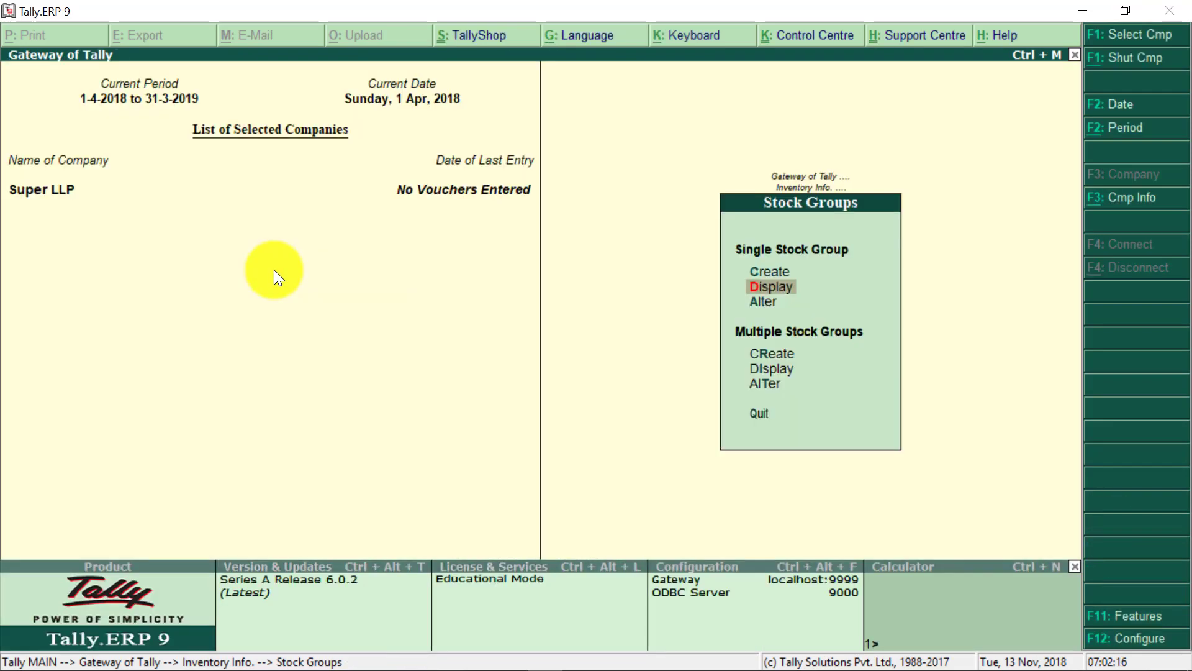
click(760, 303)
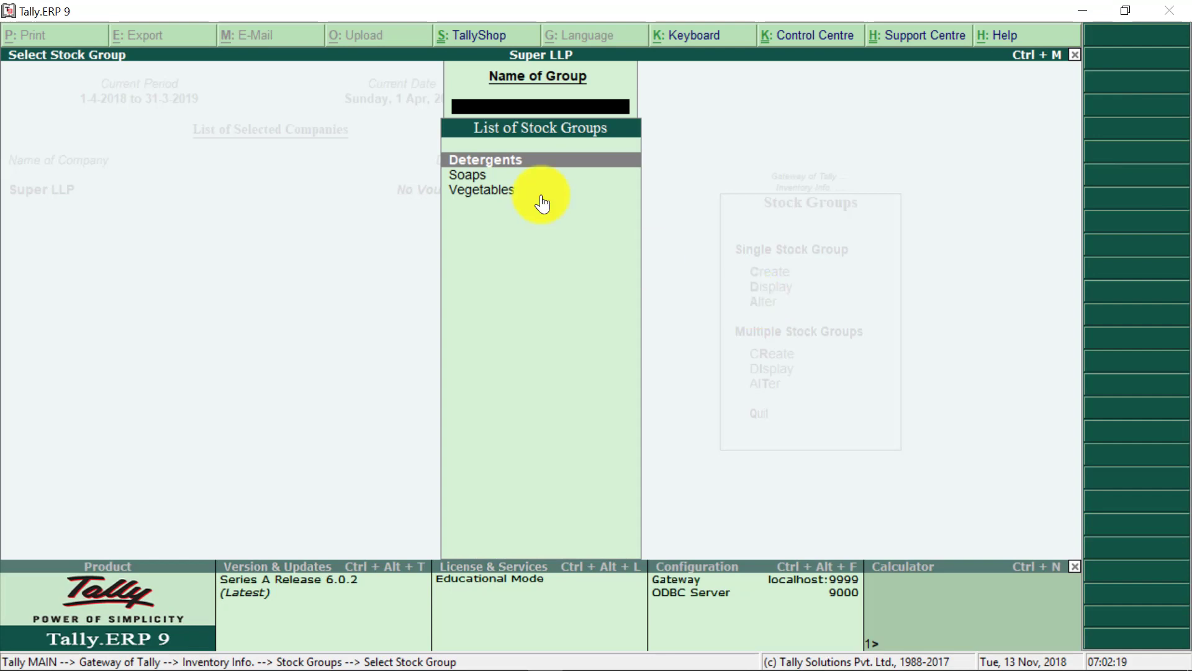
- Open Soaps for alteration, quit without saving changes, and move on to Stock Items
click(479, 177)
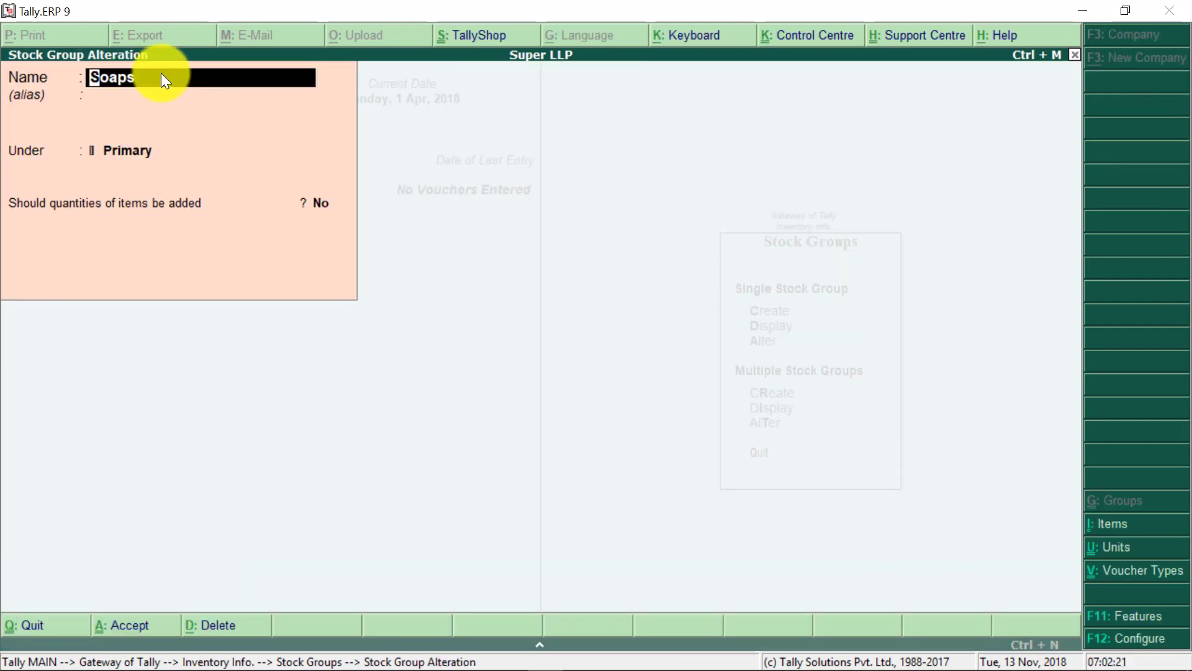
key(Right)
key(Right)
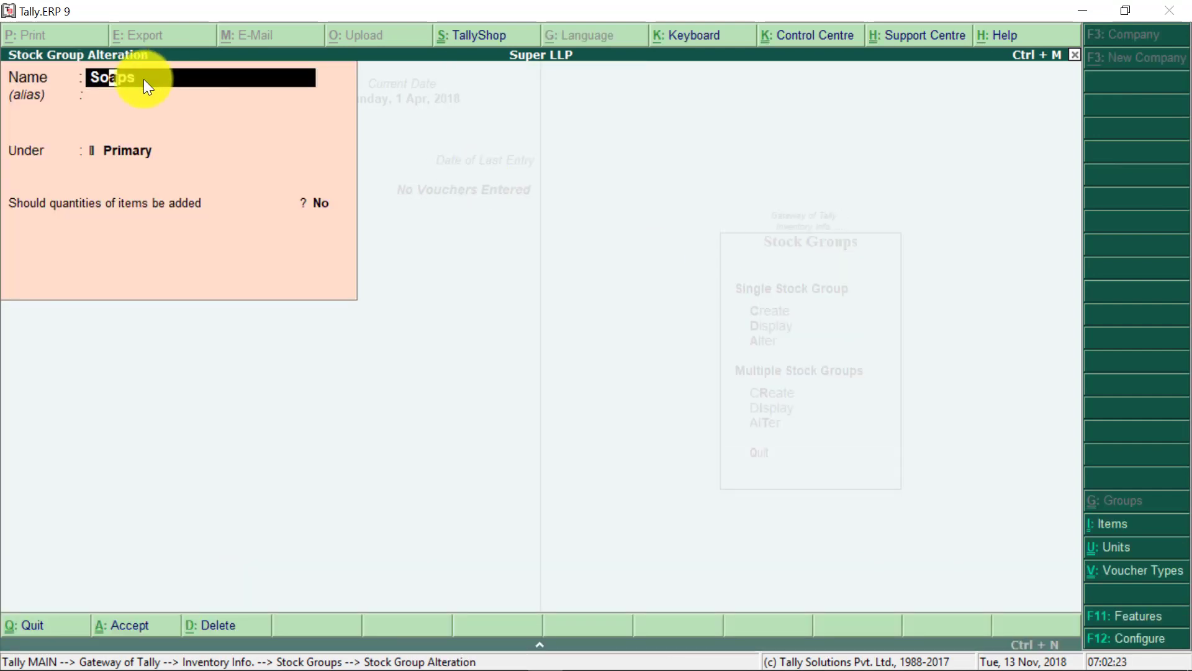
key(End)
key(Escape)
key(Escape)
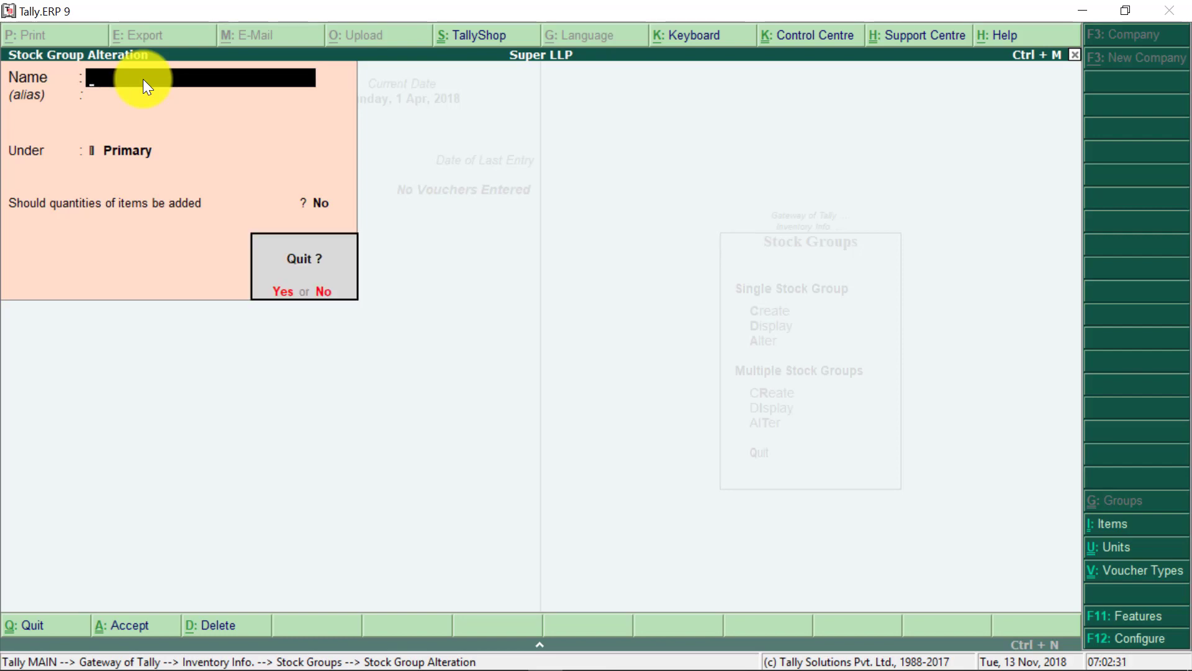
key(Return)
key(Escape)
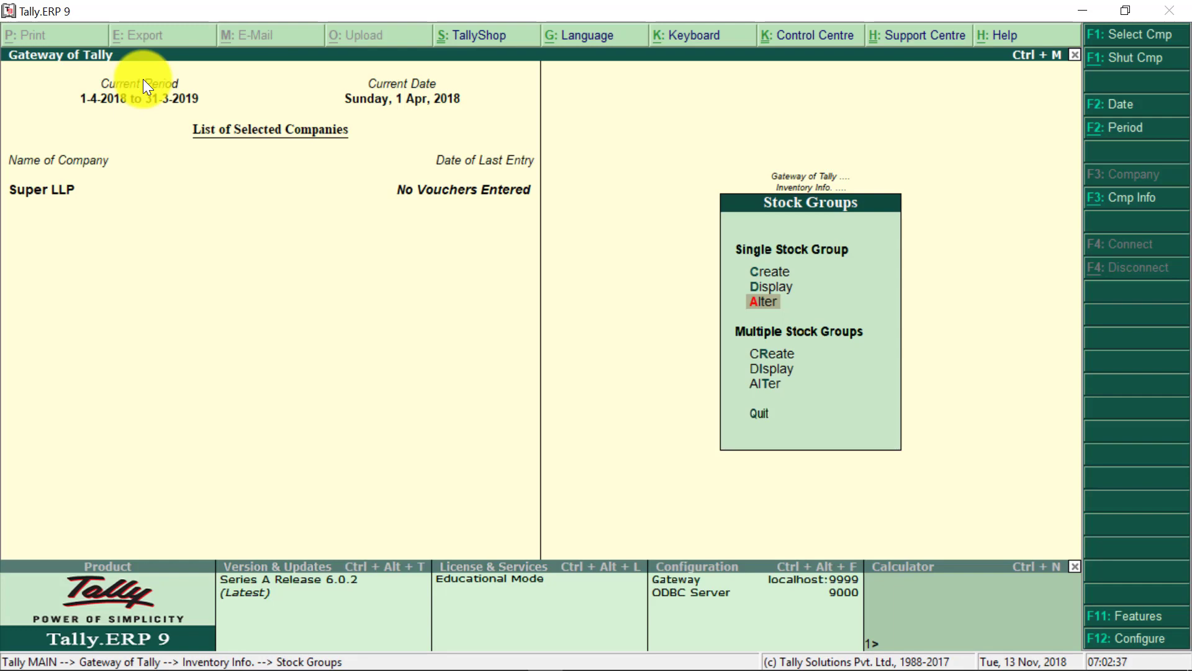
key(Escape)
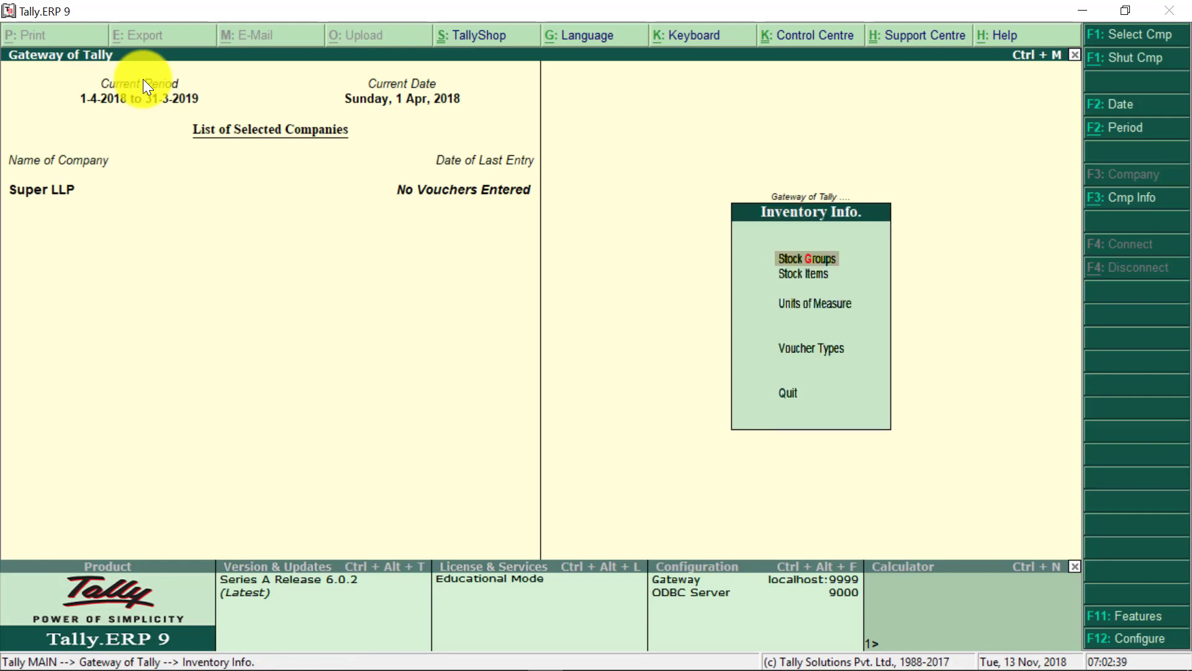
- Create and save stock item 'My Soap' under Soaps, units Not Applicable, Rate of Duty 0
click(812, 281)
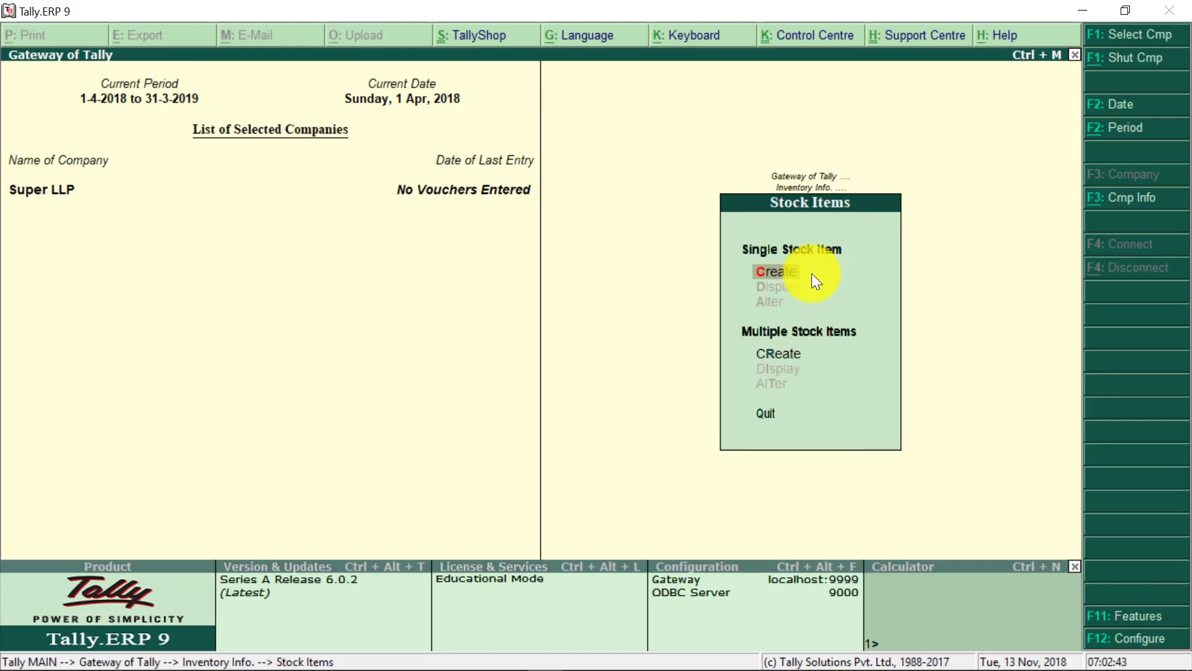
click(777, 273)
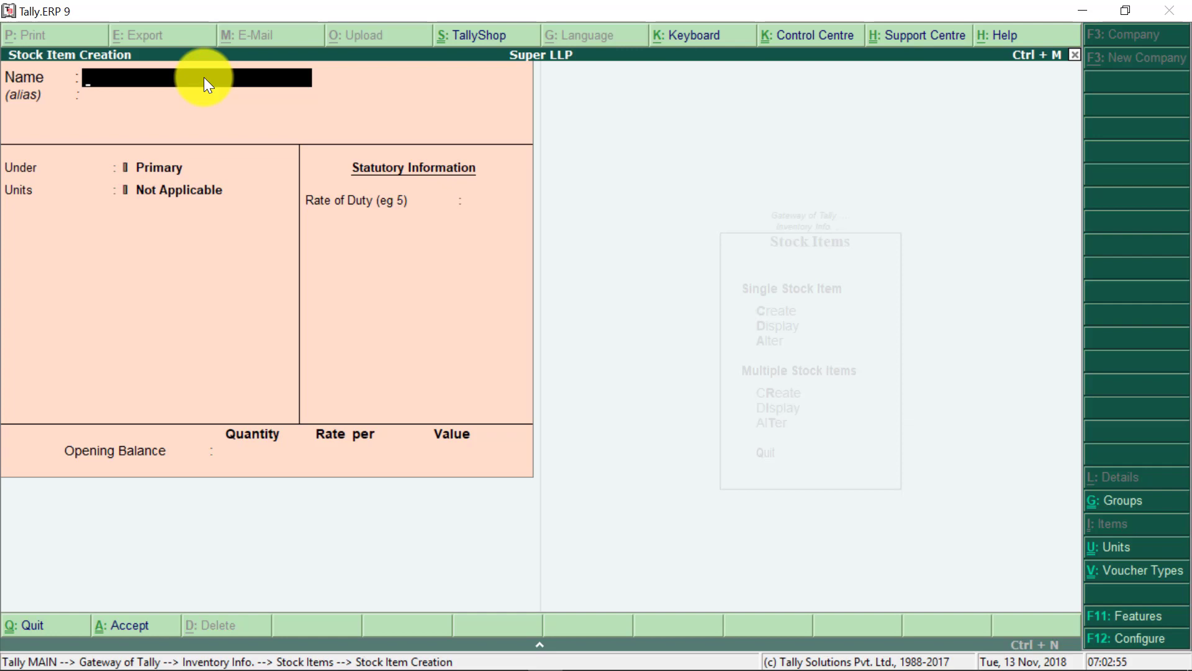
text(My Soap)
key(Return)
key(Return)
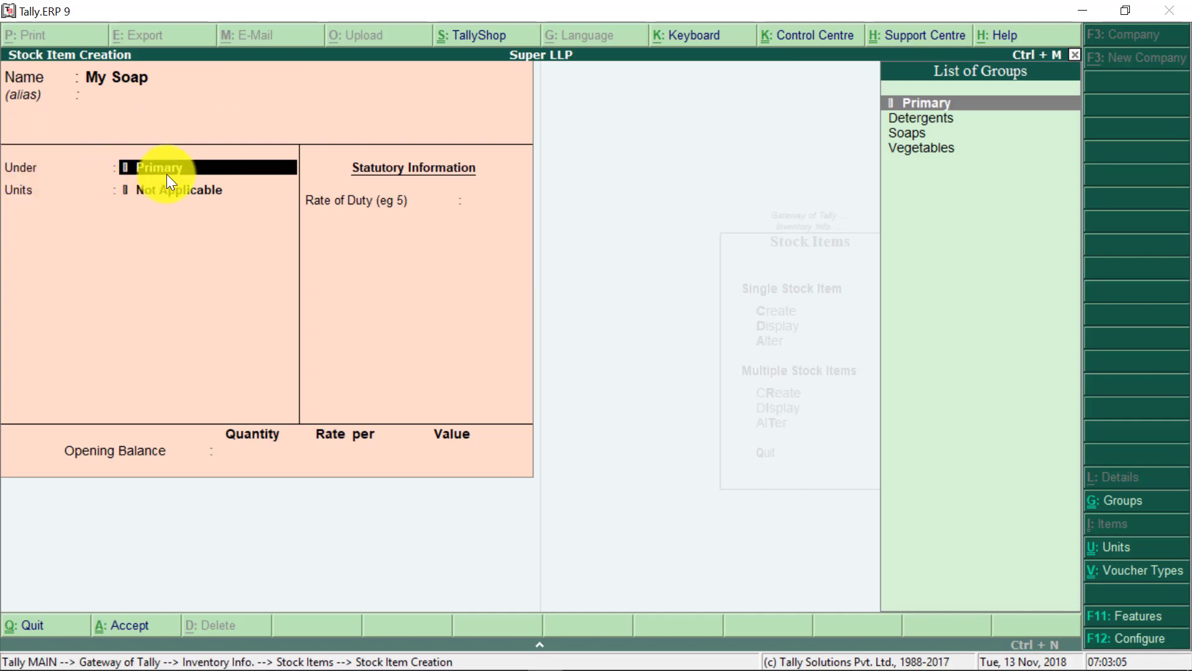
click(919, 133)
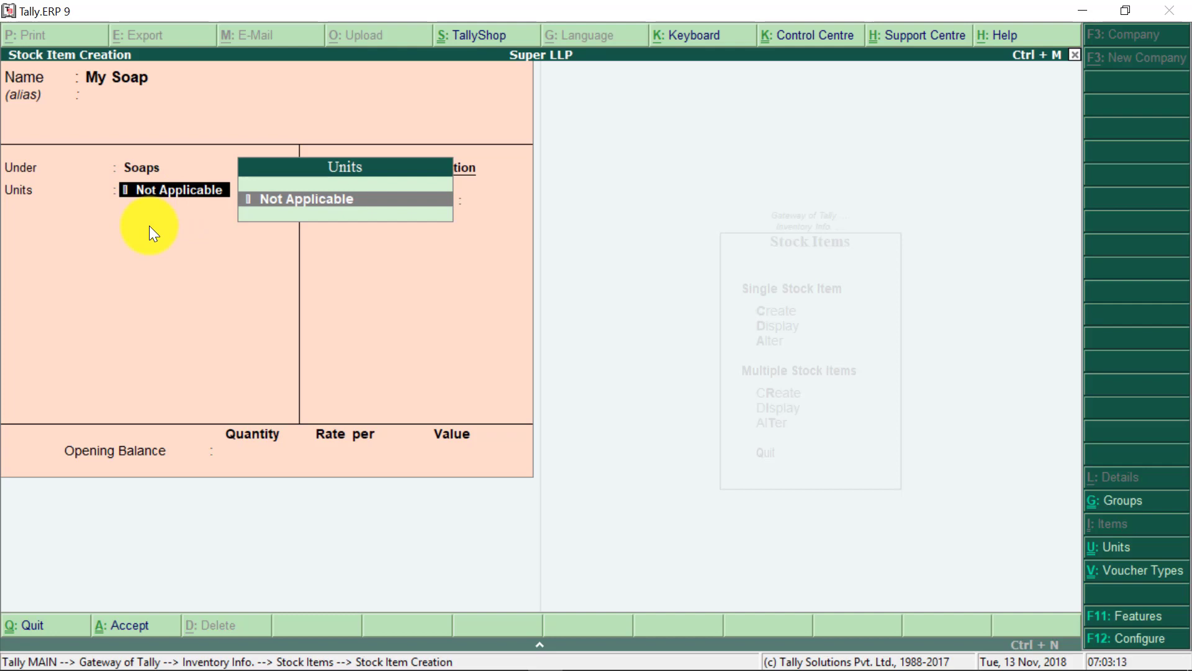
key(BackSpace)
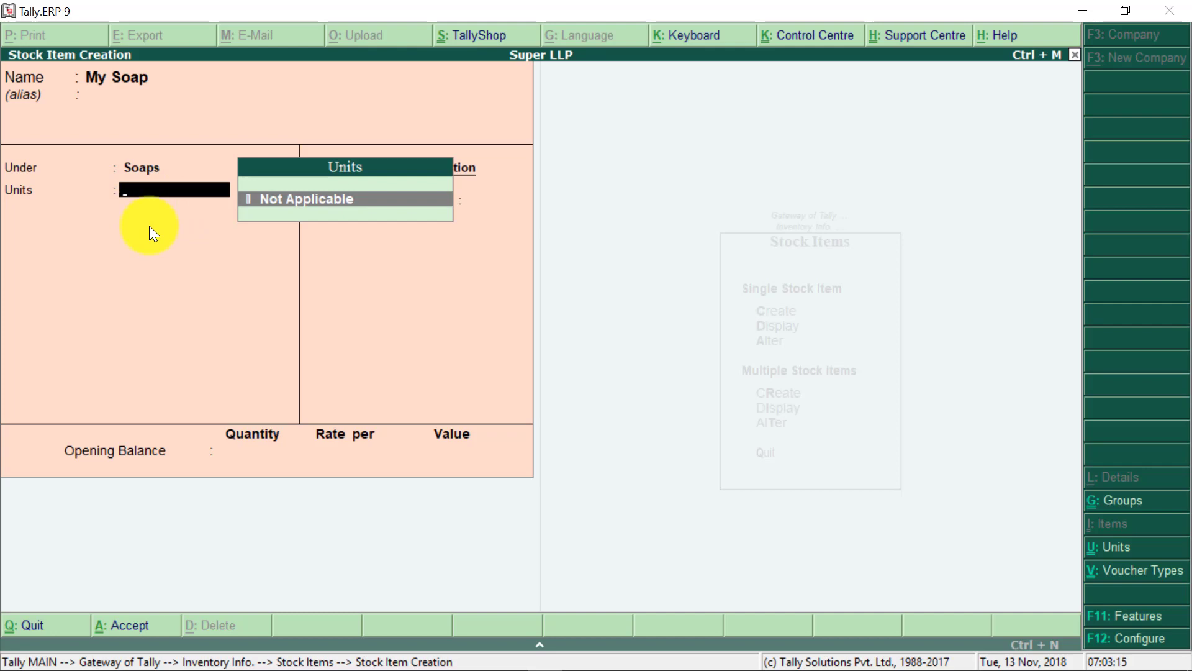
key(Return)
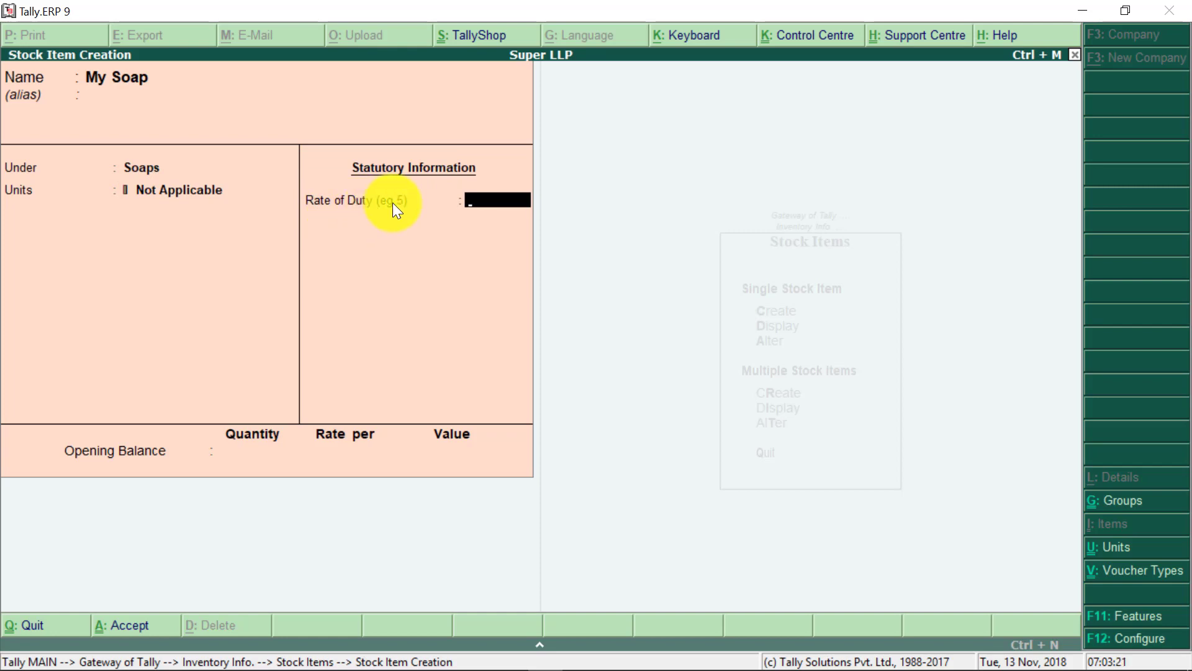
key(Return)
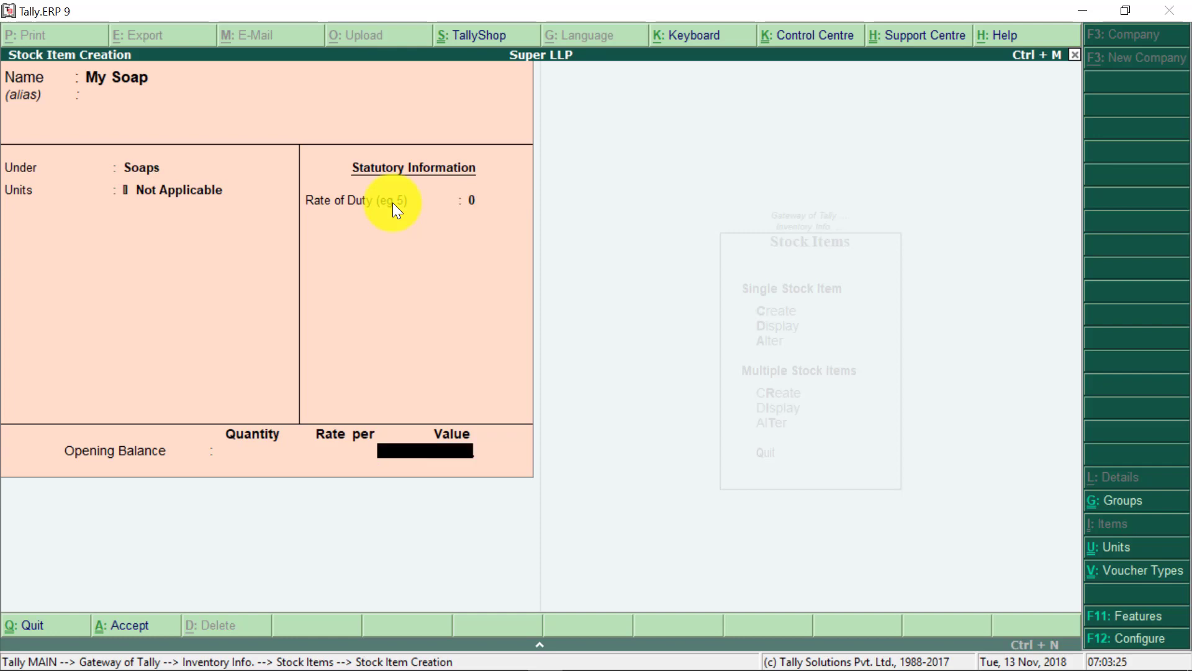
key(Return)
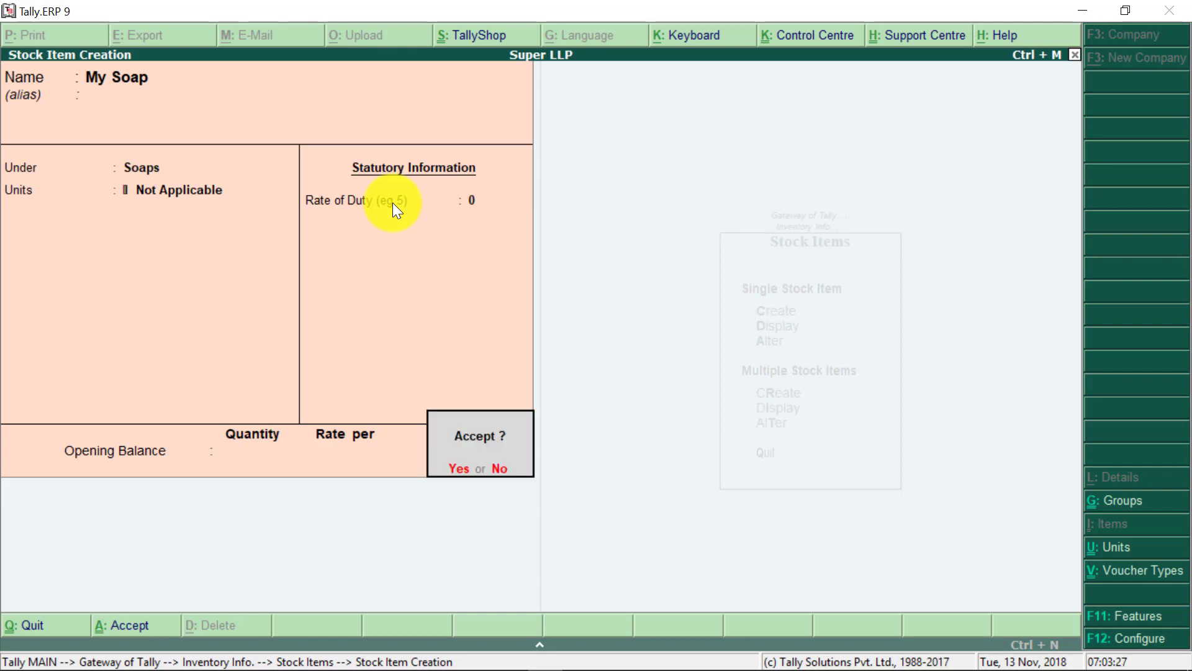
key(Return)
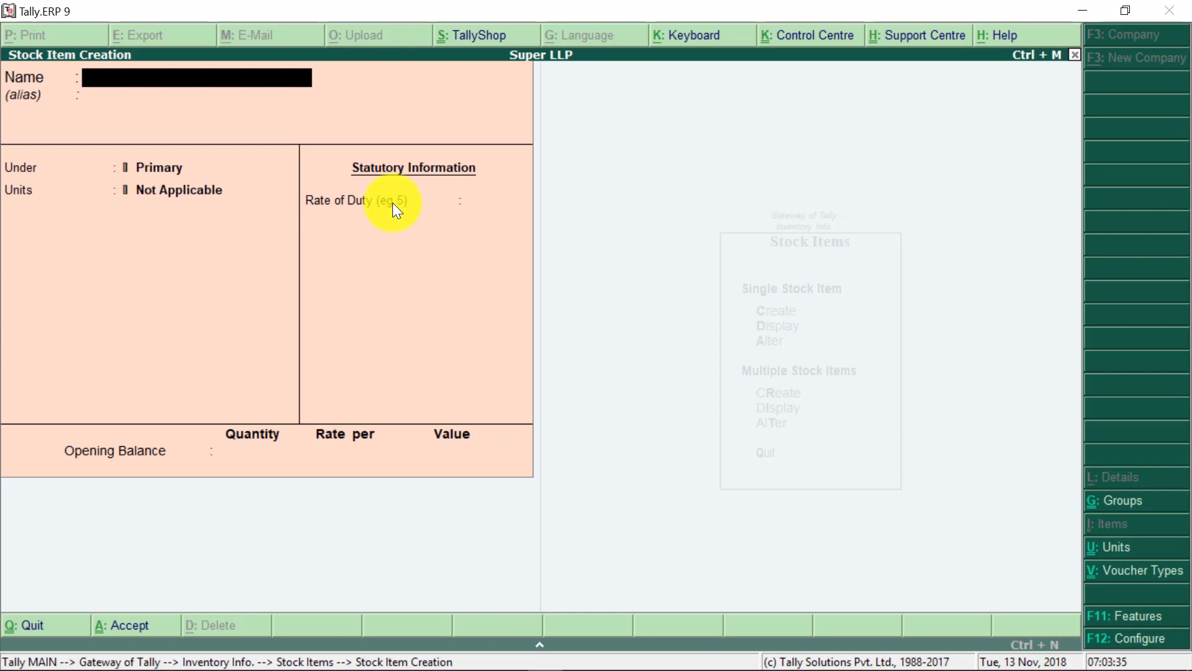
- Fill in stock item 'Surf' under Detergents with units Not Applicable and Rate of Duty 0
text(Surf)
key(Return)
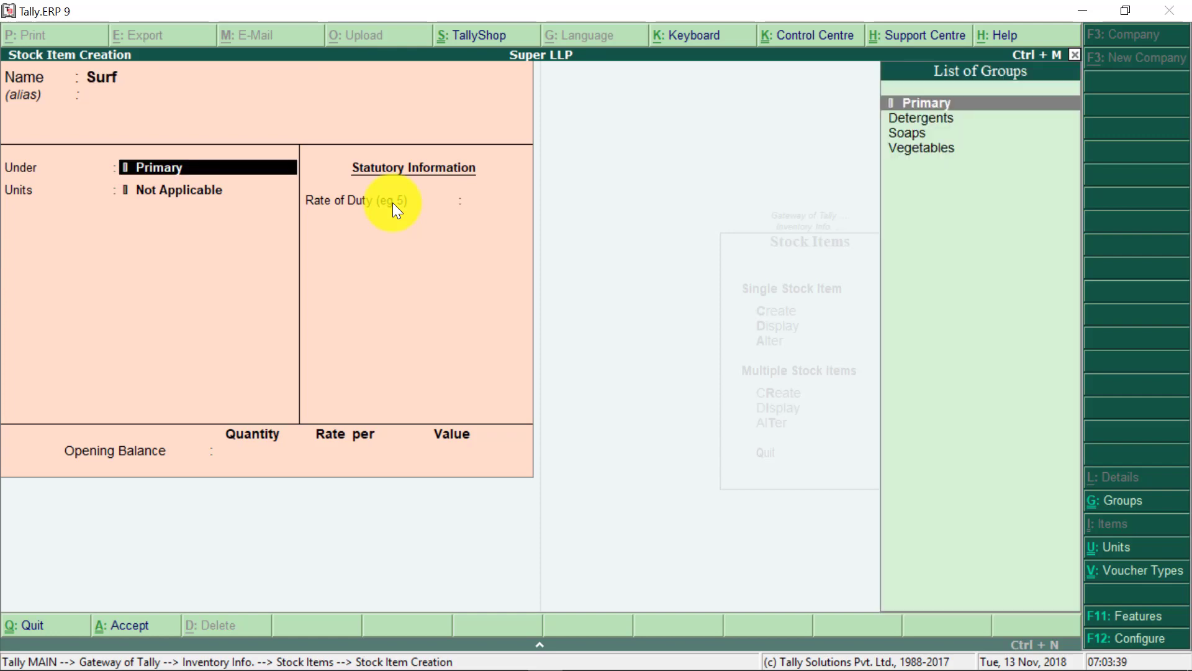
click(926, 116)
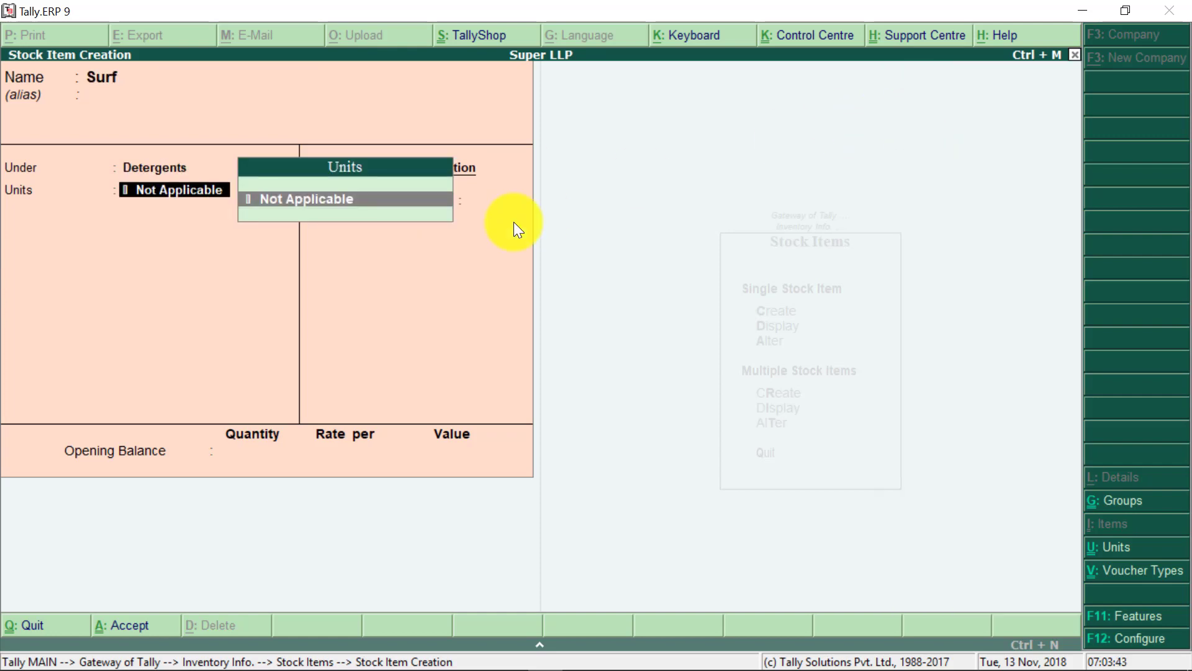
key(Return)
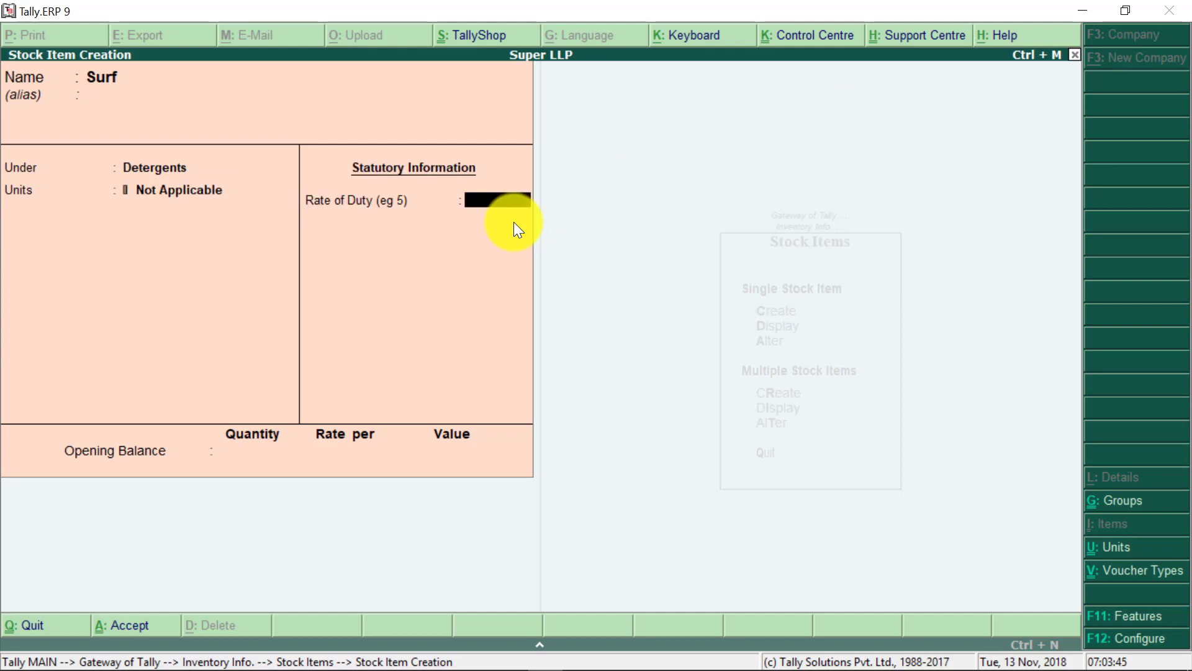
key(Return)
key(Return)
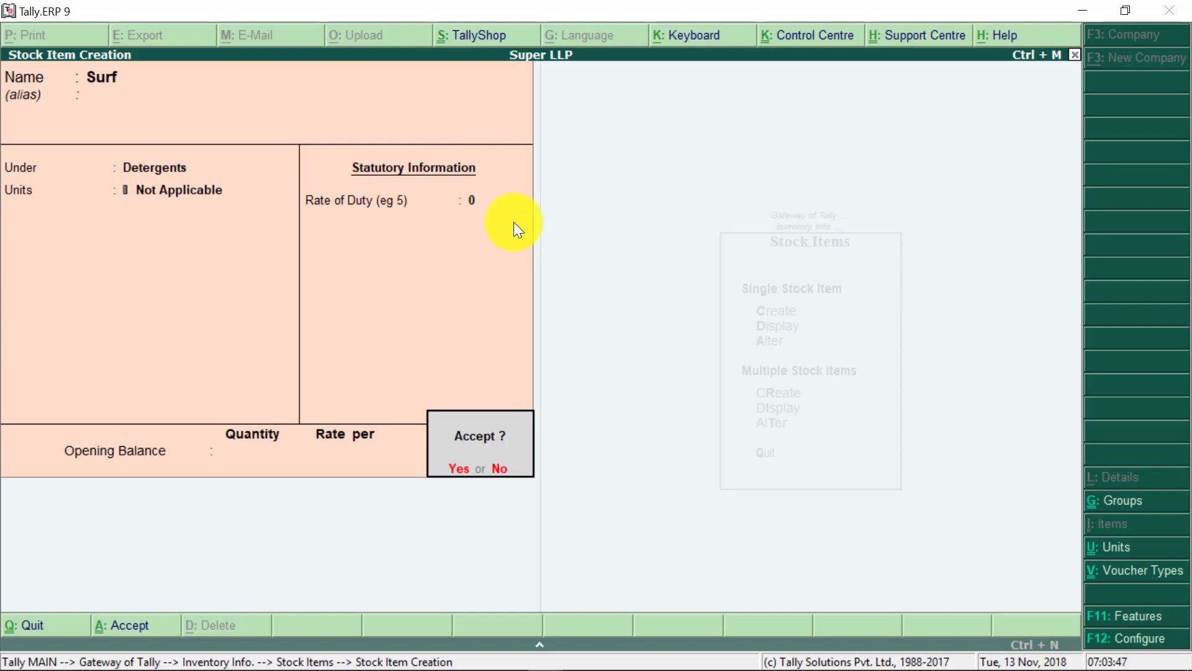
key(Return)
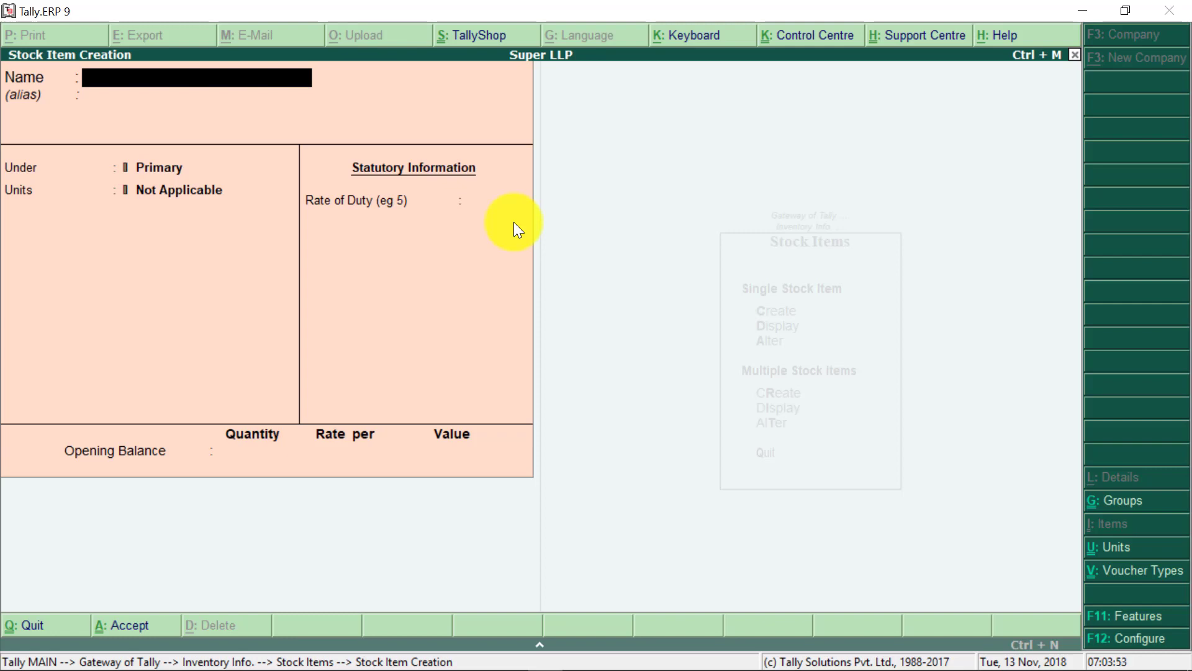
- Start an item named 'My Perfume', then go back and erase that name
text(My Perfume)
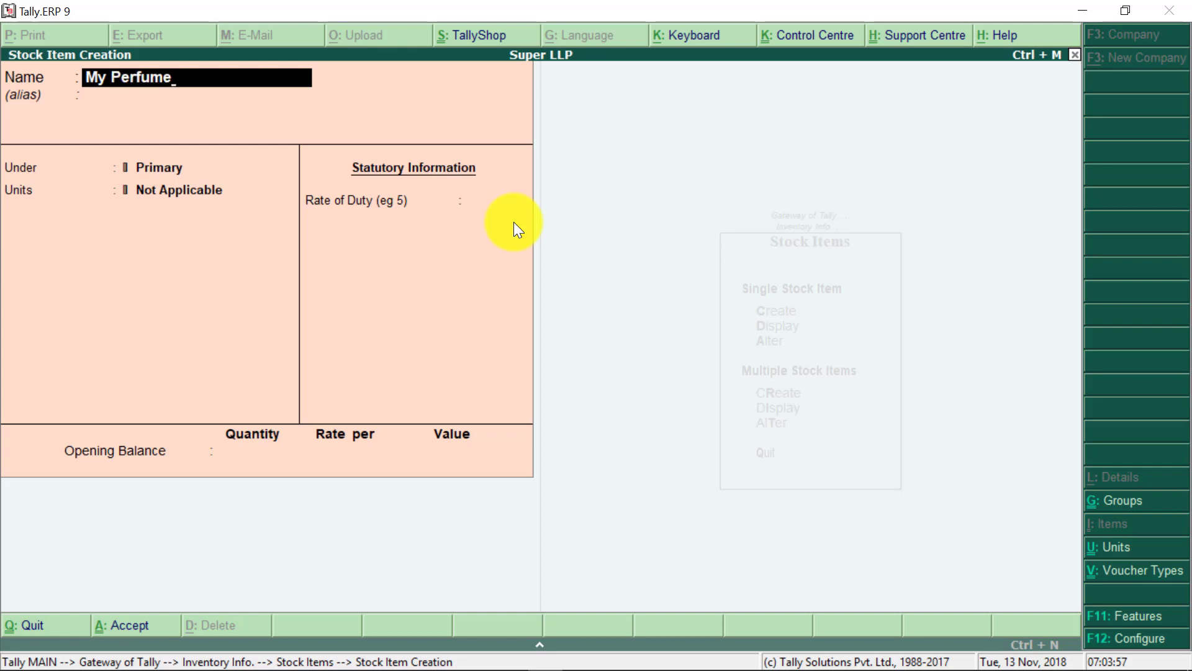
key(Return)
key(Return)
key(Return)
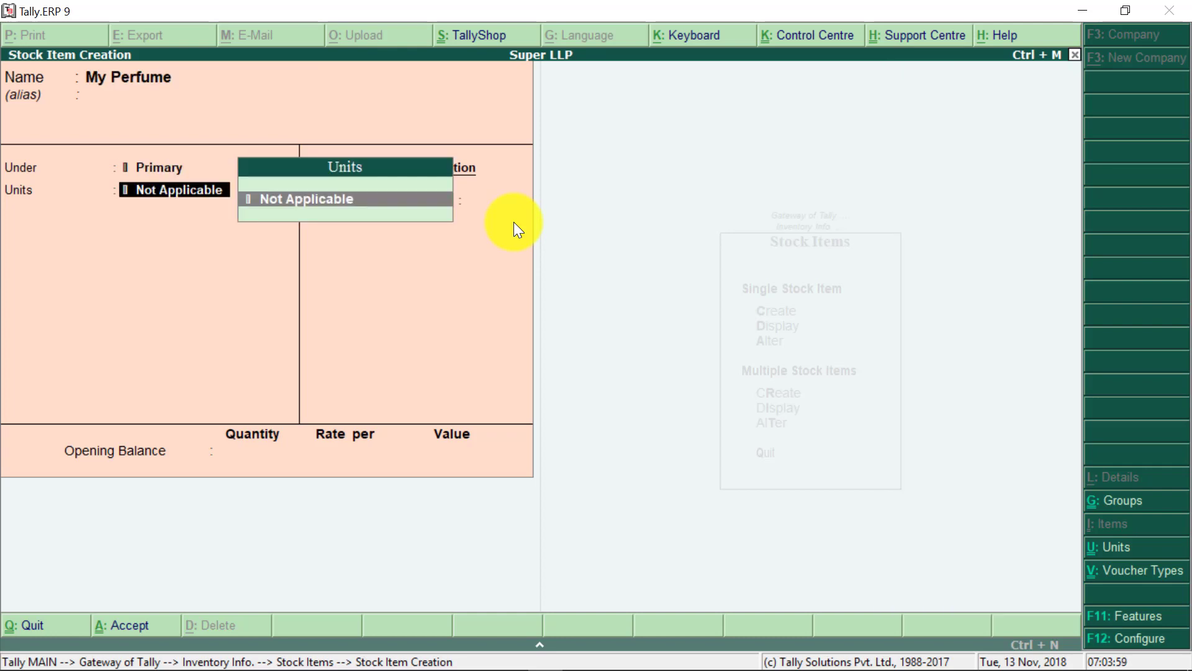
key(BackSpace)
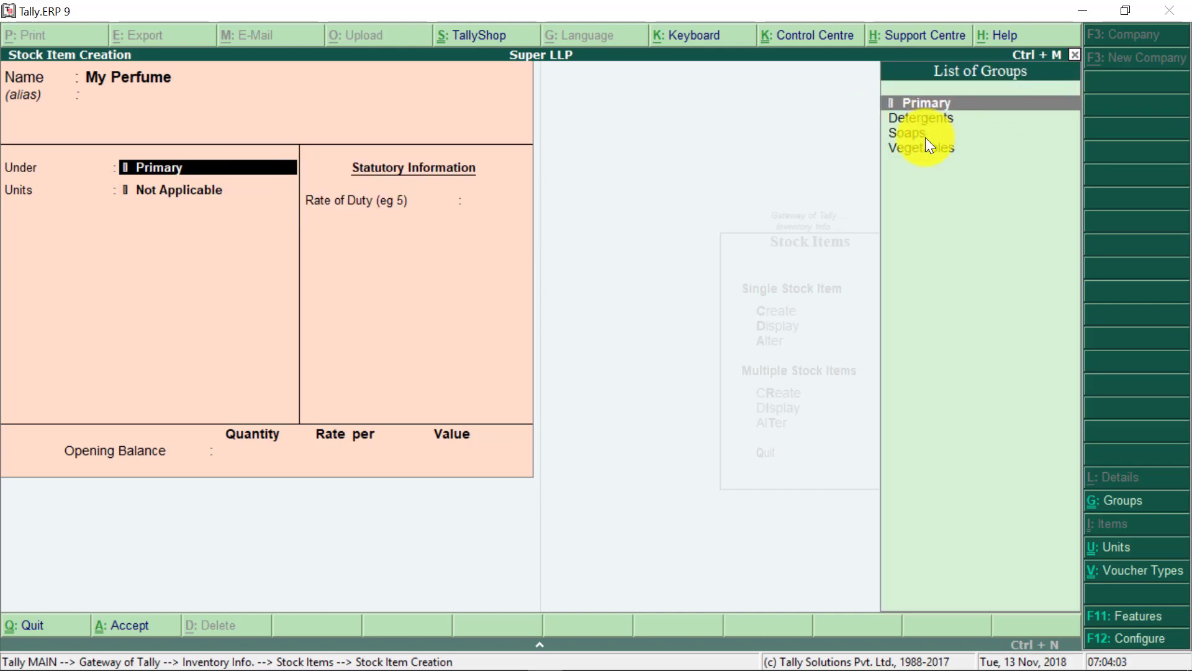
key(BackSpace)
key(BackSpace)
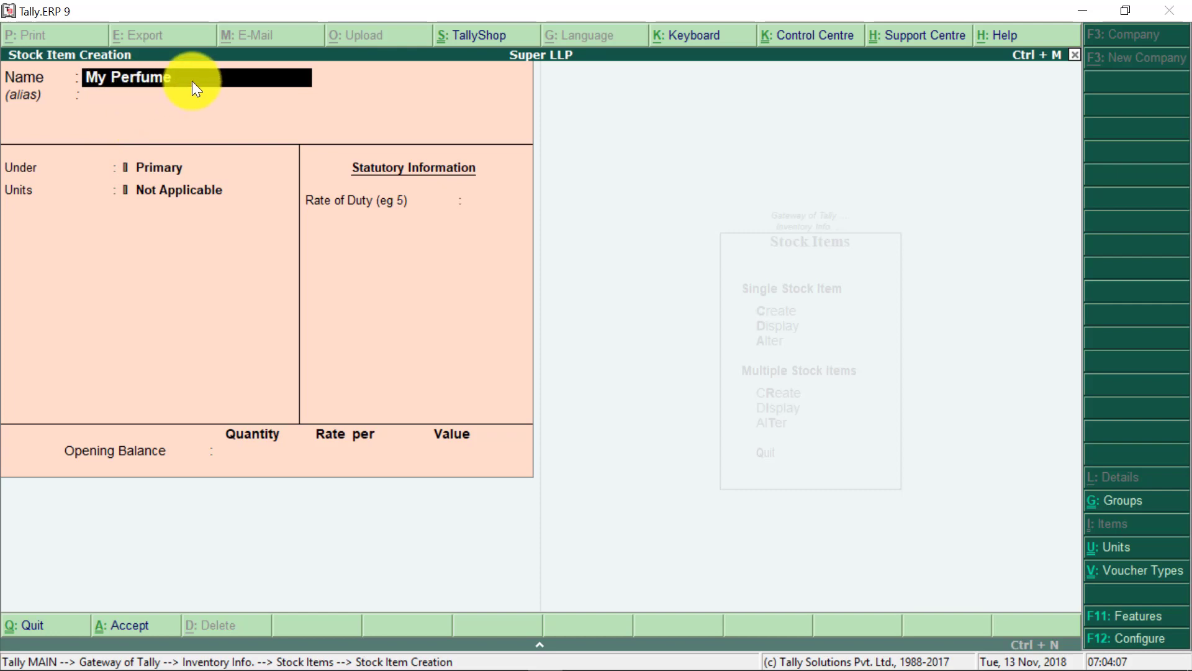
key(Delete)
key(Delete)
key(Delete)
key(Delete)
key(Delete)
key(Delete)
key(Delete)
key(Delete)
key(Delete)
key(Delete)
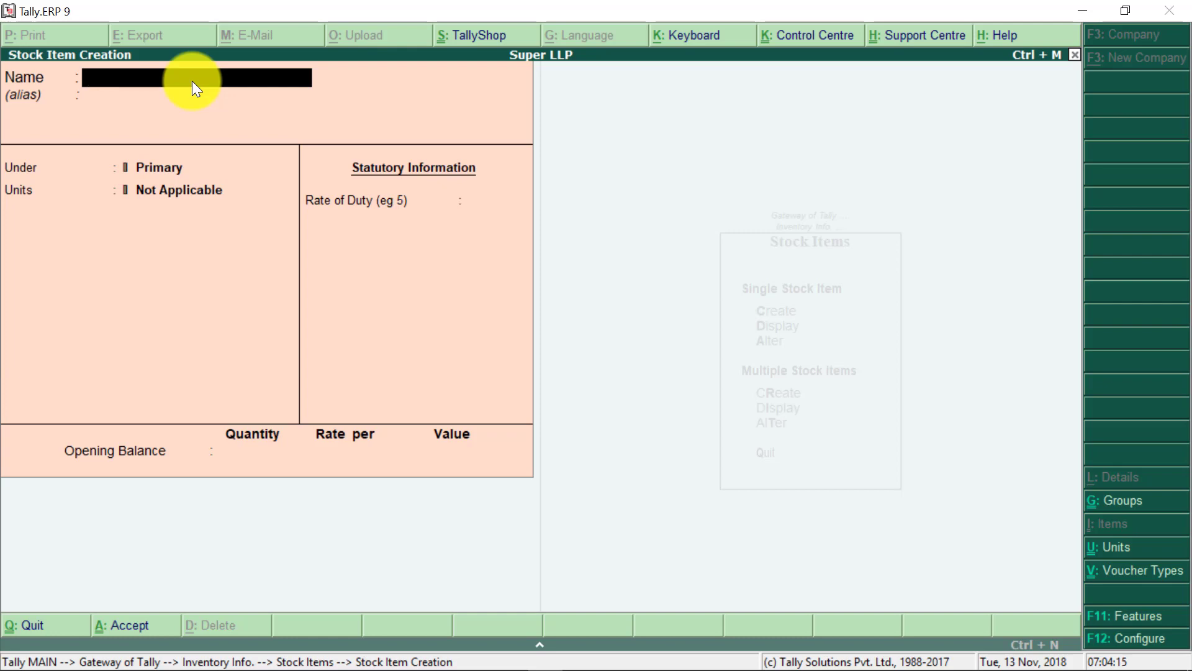
- Save stock item 'Potato' under Vegetables with Rate of Duty 0, then leave item creation
text(Potato)
key(Return)
key(Return)
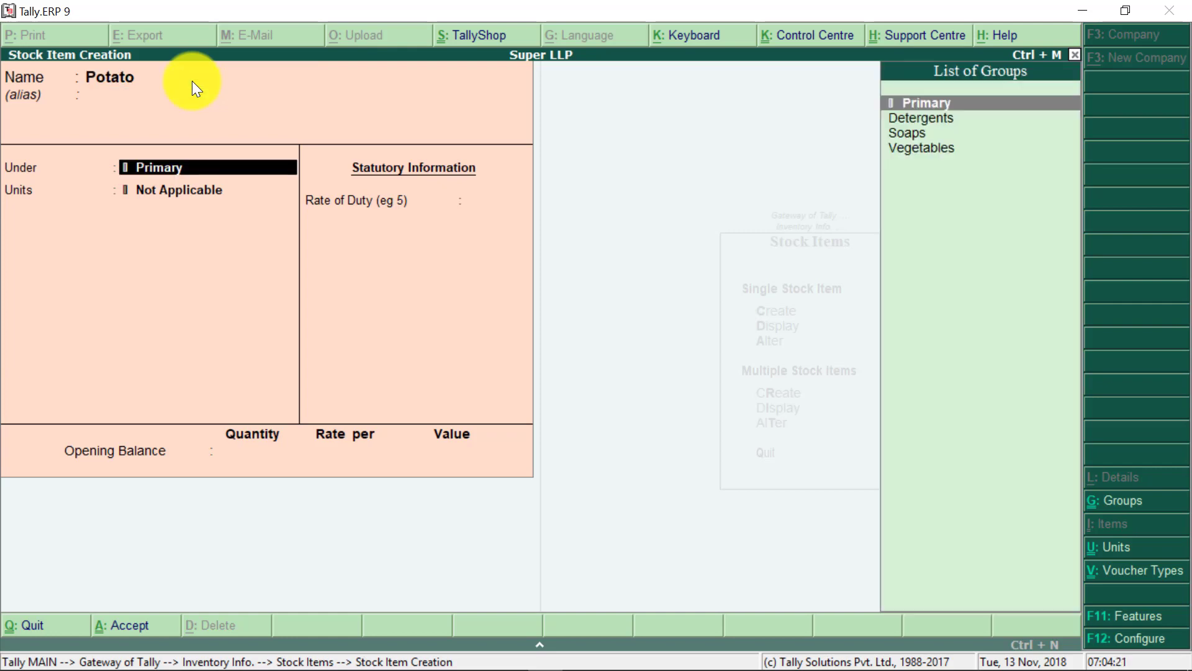
click(911, 148)
key(Return)
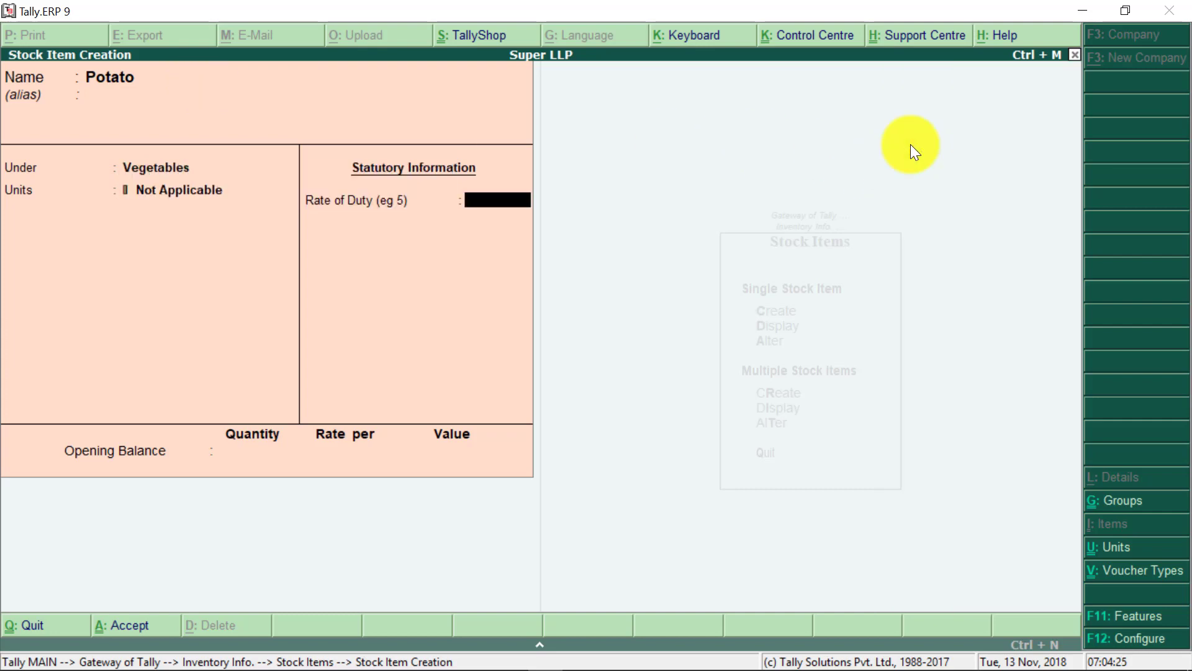
key(Return)
key(Return)
key(Return)
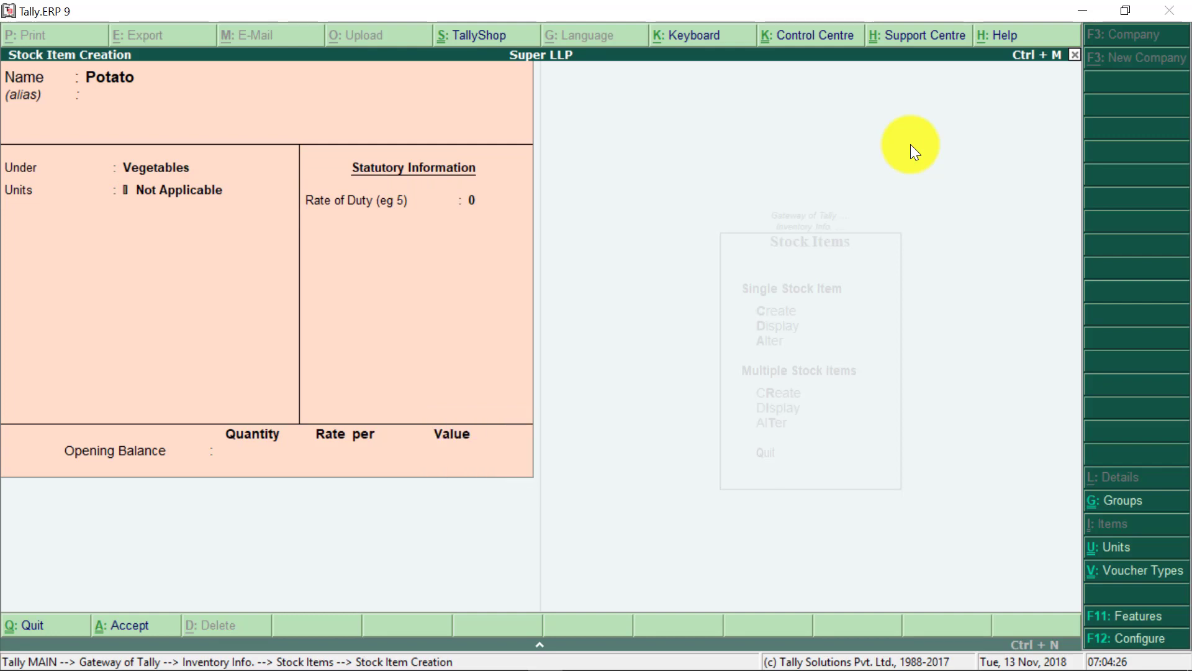
key(Escape)
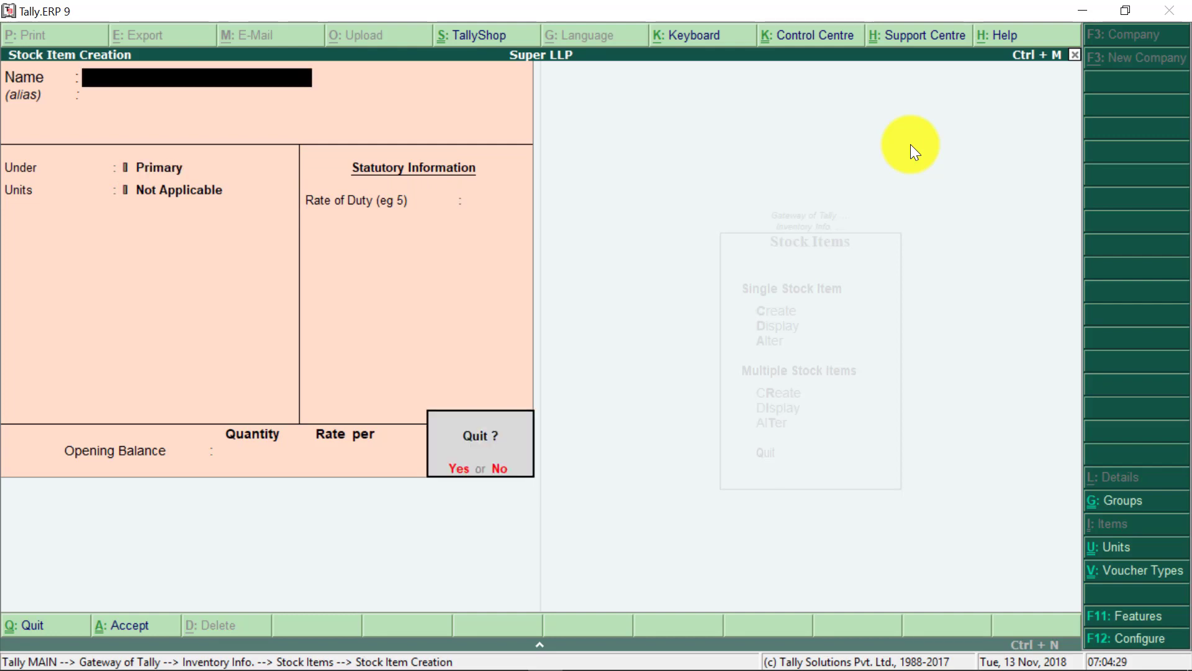
key(Return)
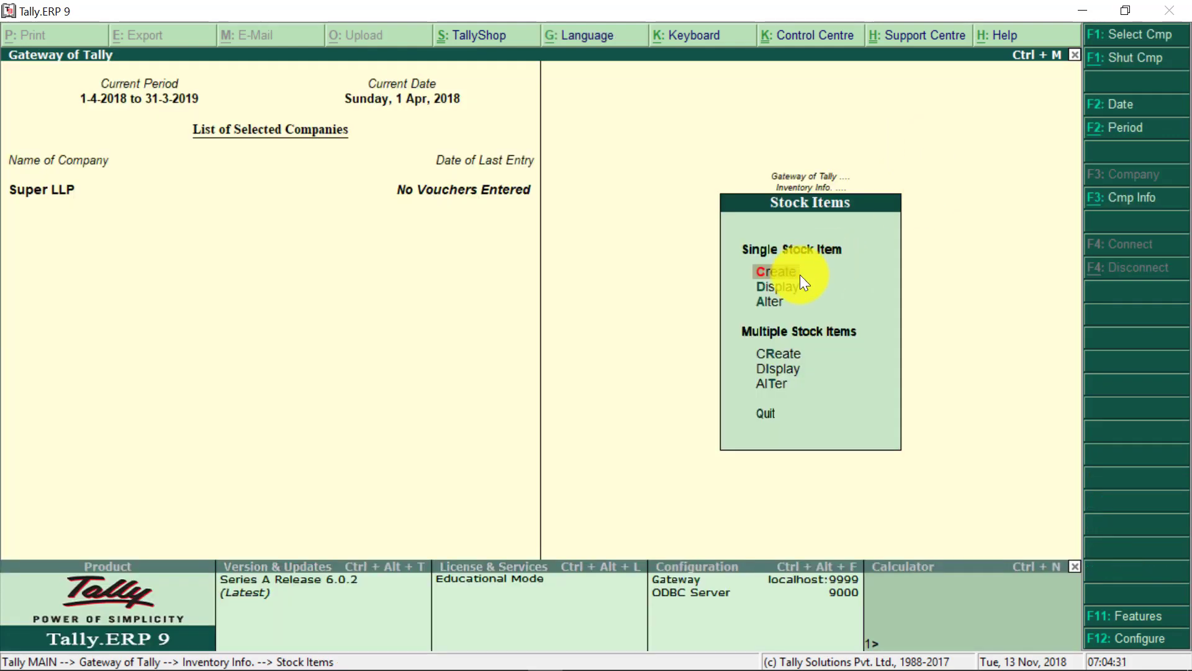
- Display the Potato stock item's details, then return to the Inventory Info. menu
click(777, 286)
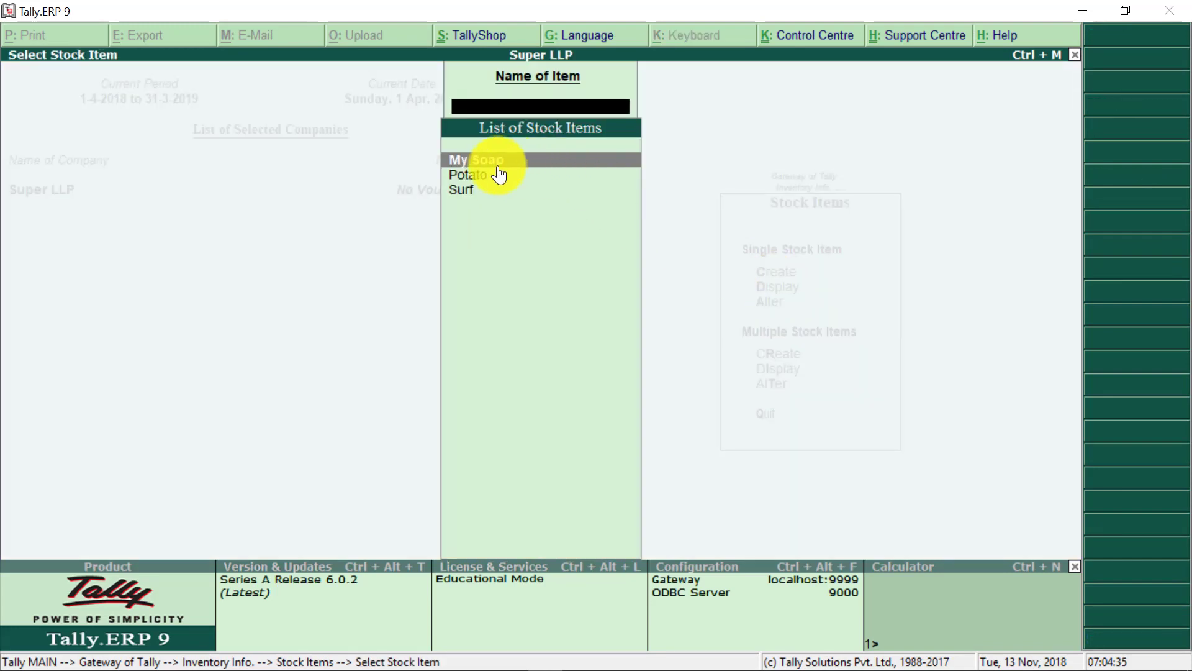
click(482, 176)
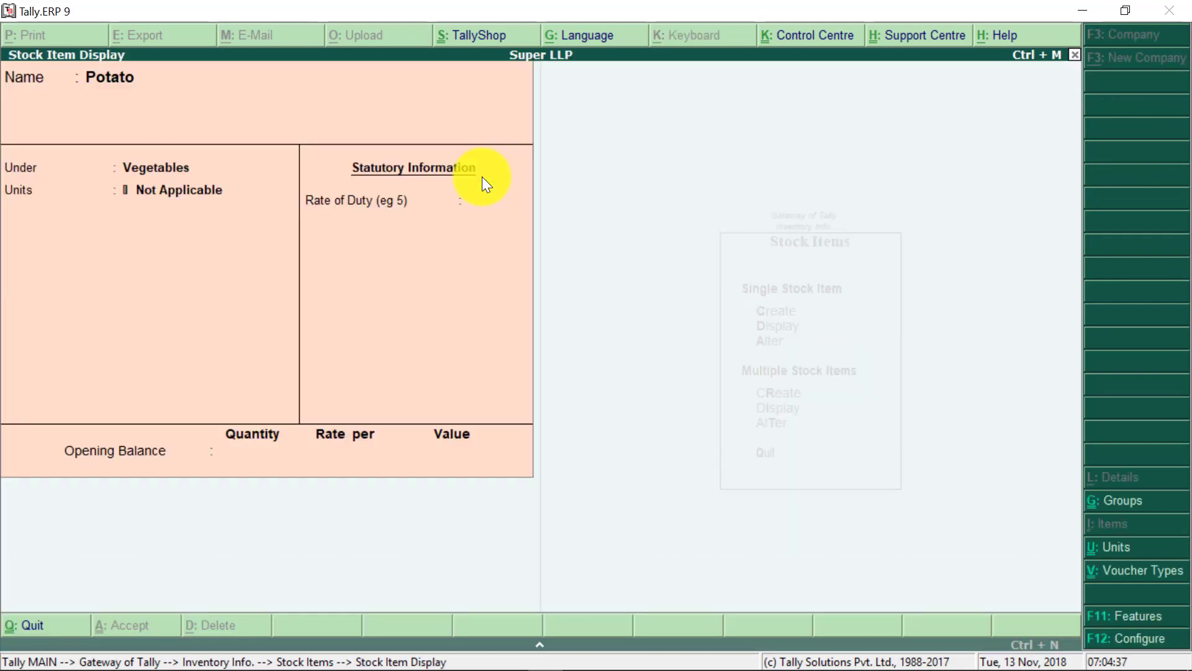
key(Escape)
key(Escape)
key(Escape)
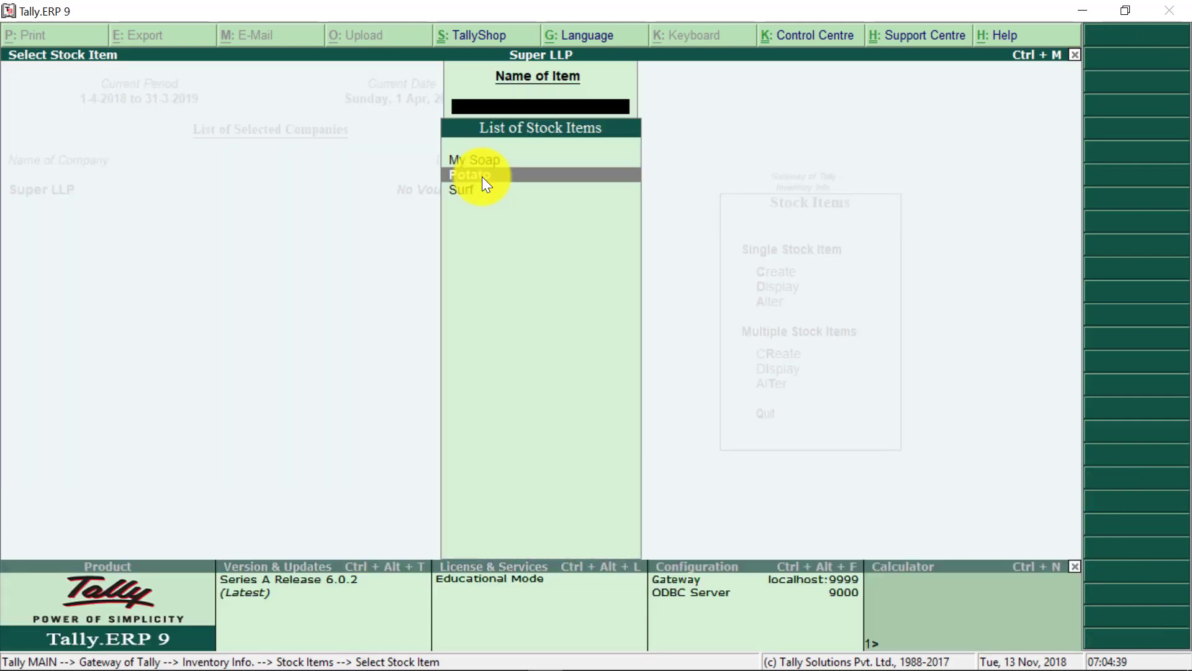
key(Escape)
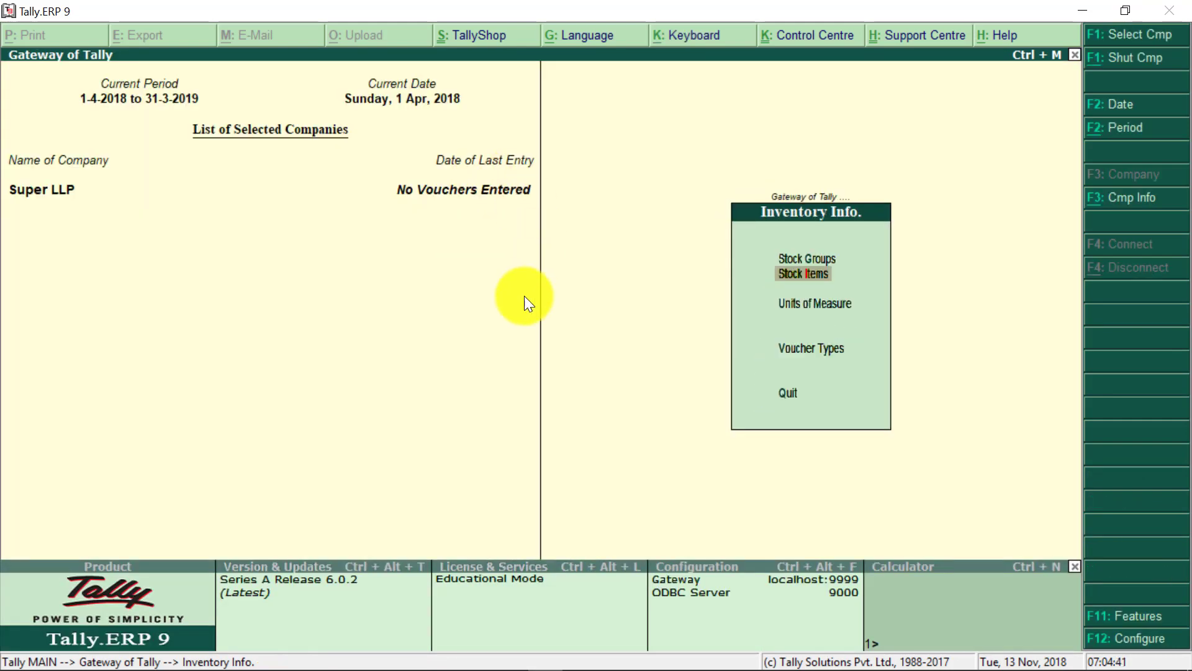
- Define a new Simple unit with symbol KG, formal name Kilogram and 0 decimal places
click(820, 306)
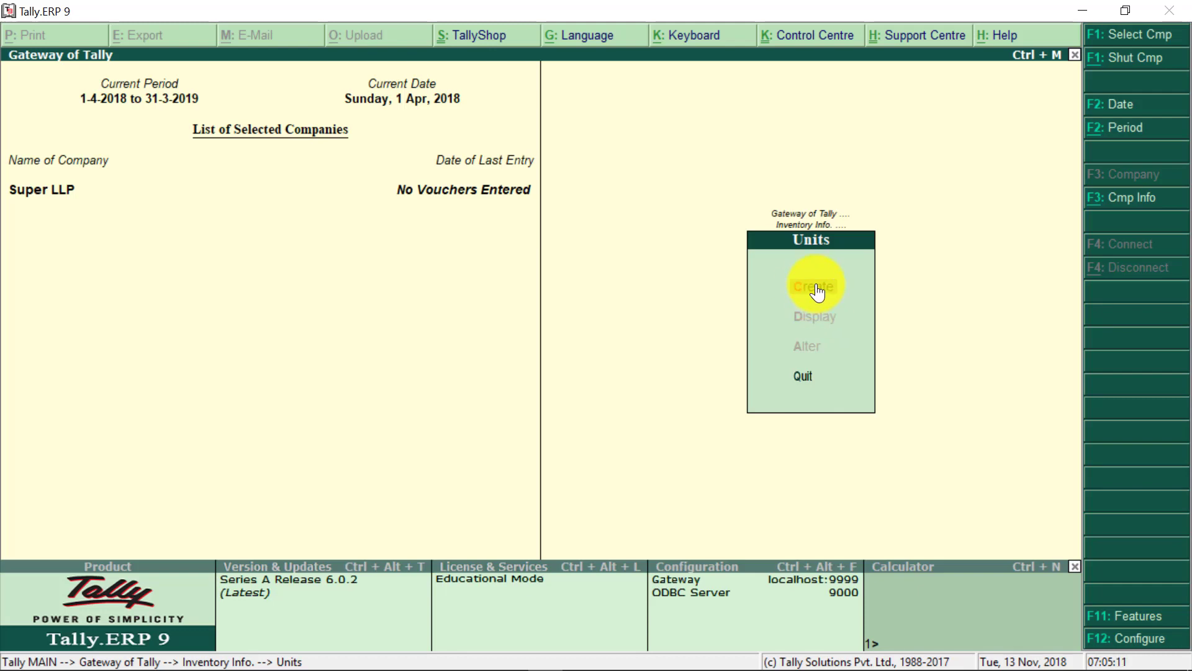
click(817, 289)
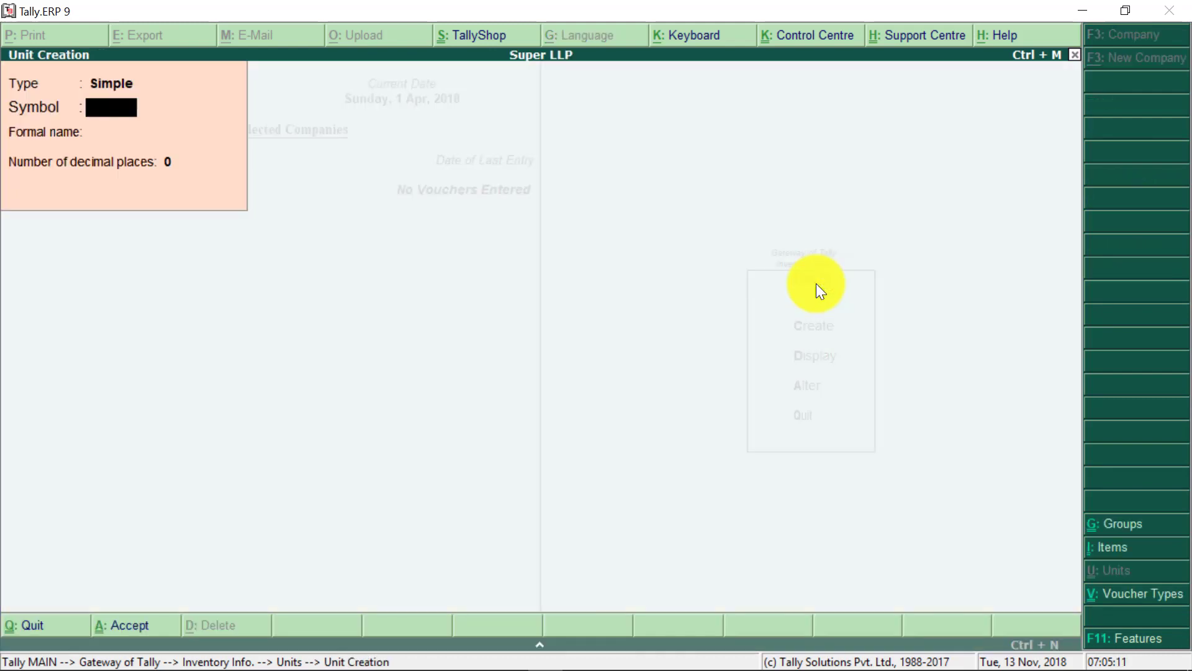
click(111, 84)
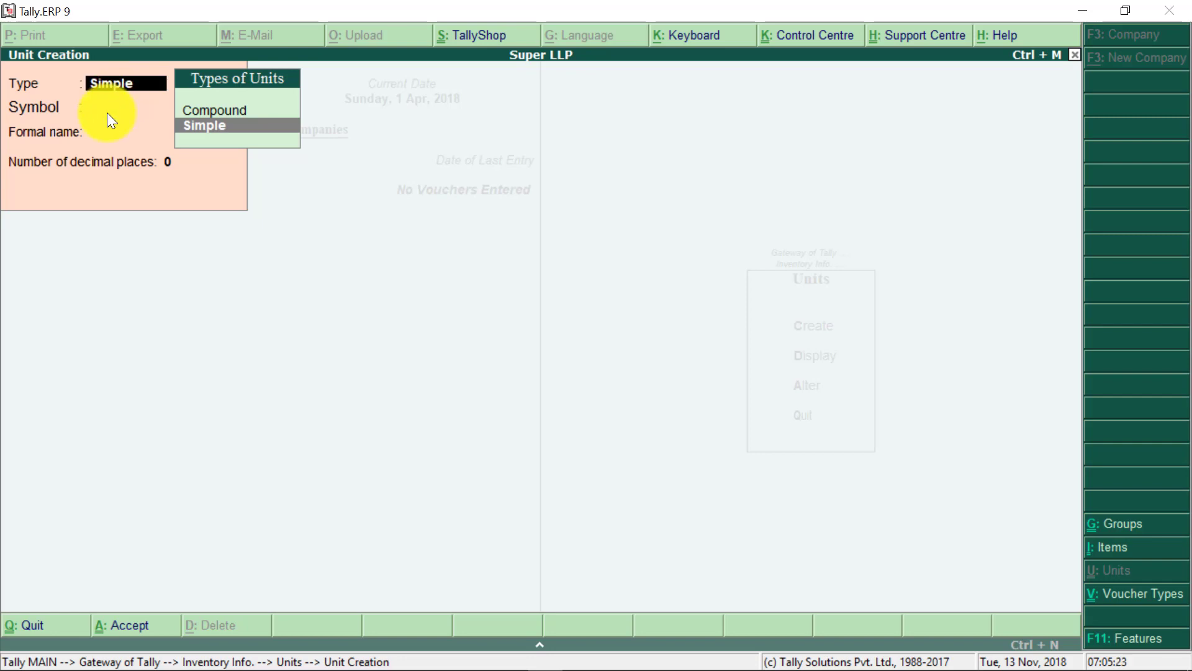
key(Return)
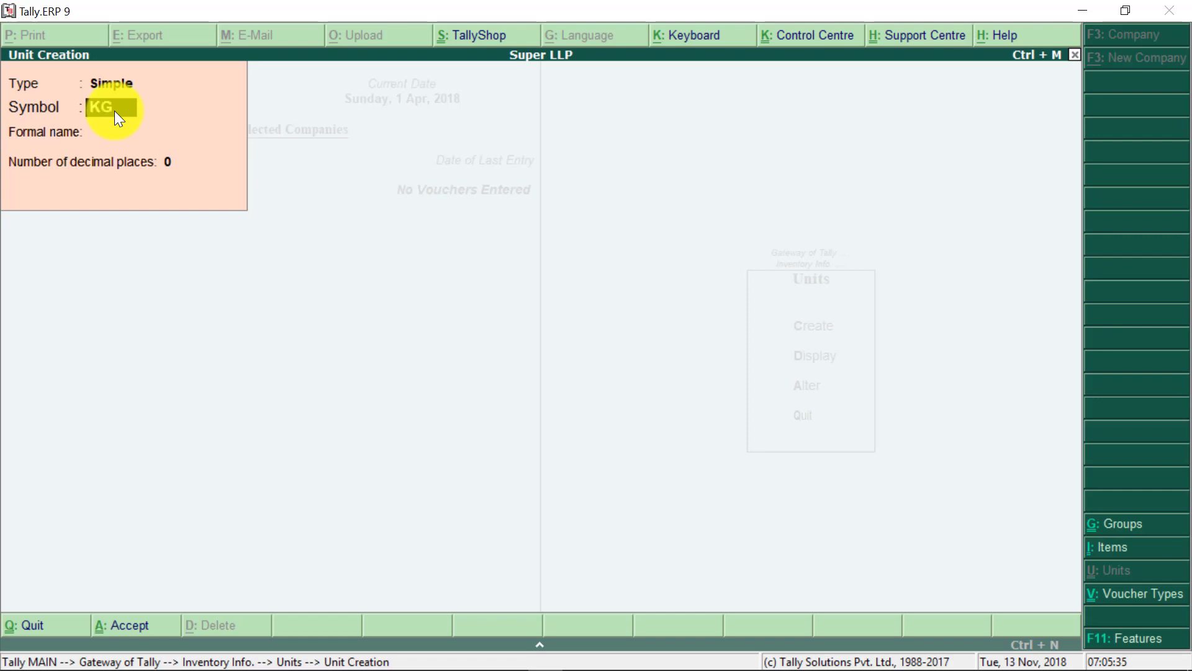
key(Return)
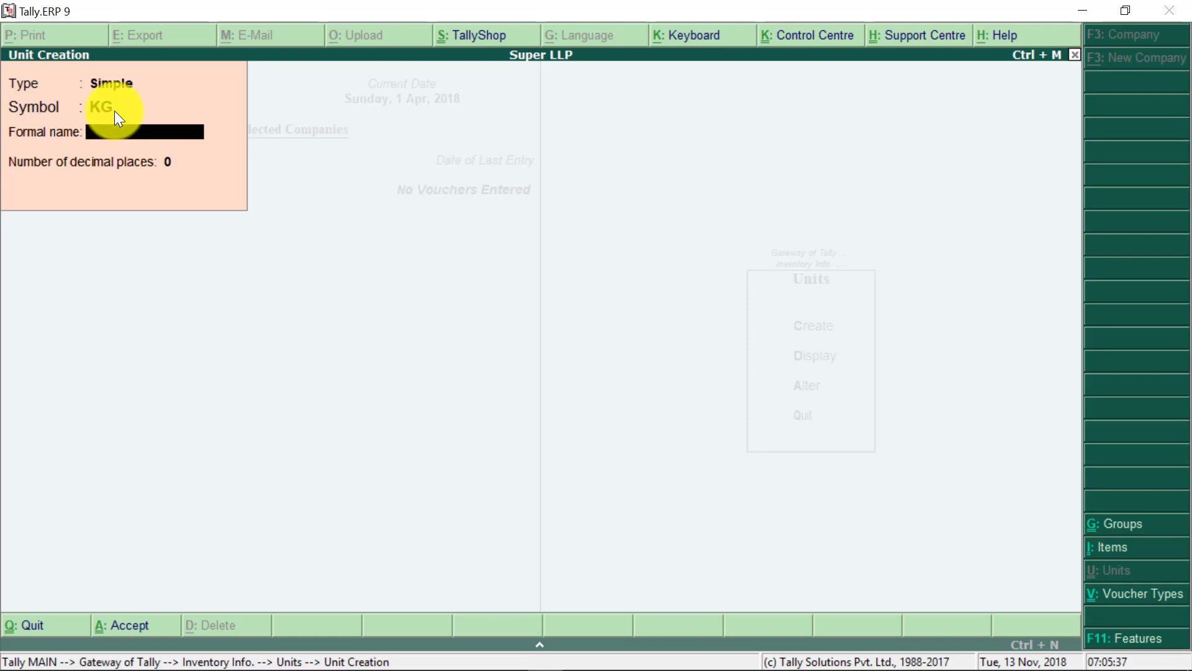
text(Kilogram)
key(Return)
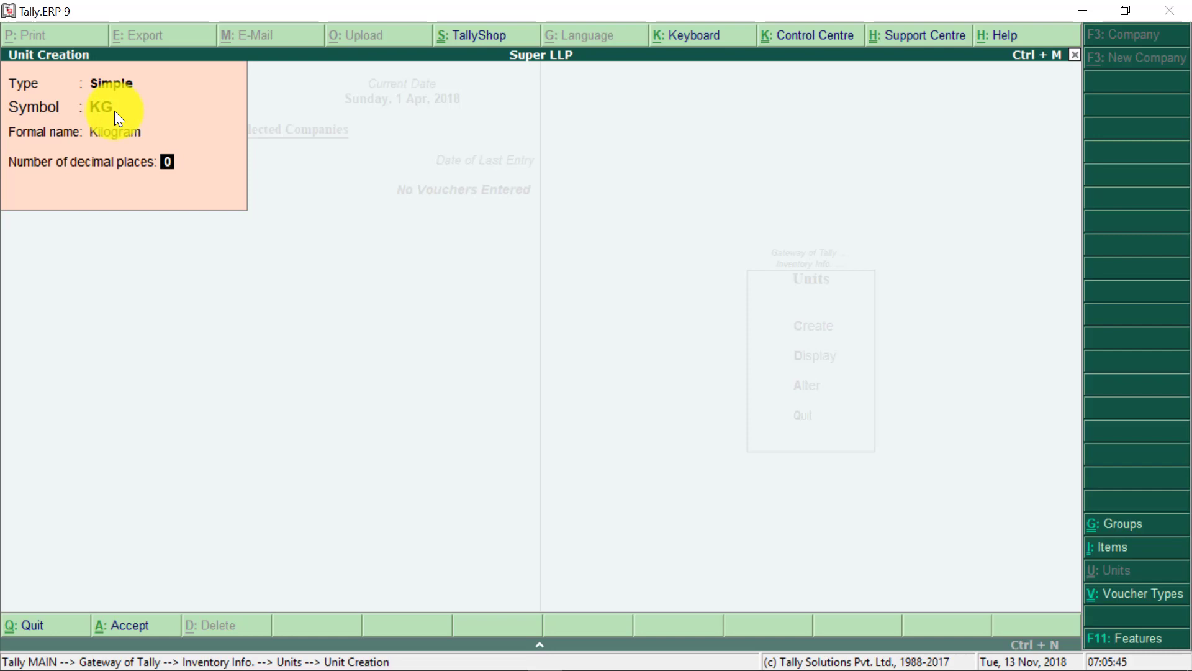
key(Return)
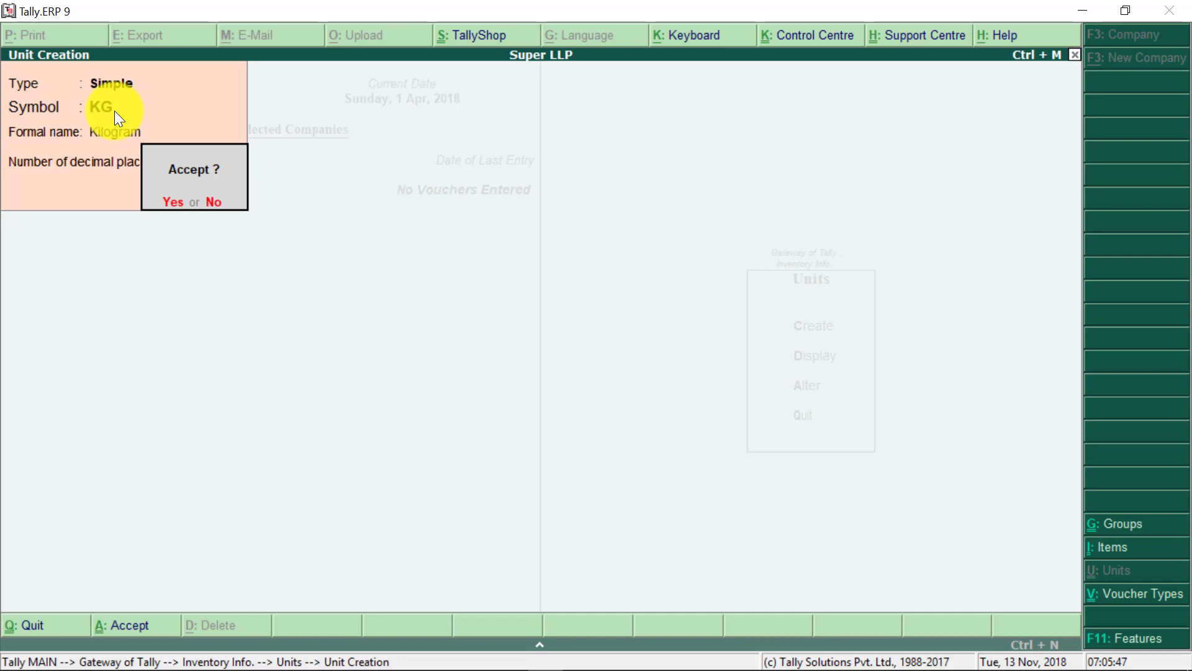
- Accept the KG unit, then save a Simple unit PC named 'Per Peice' with 0 decimals
key(Return)
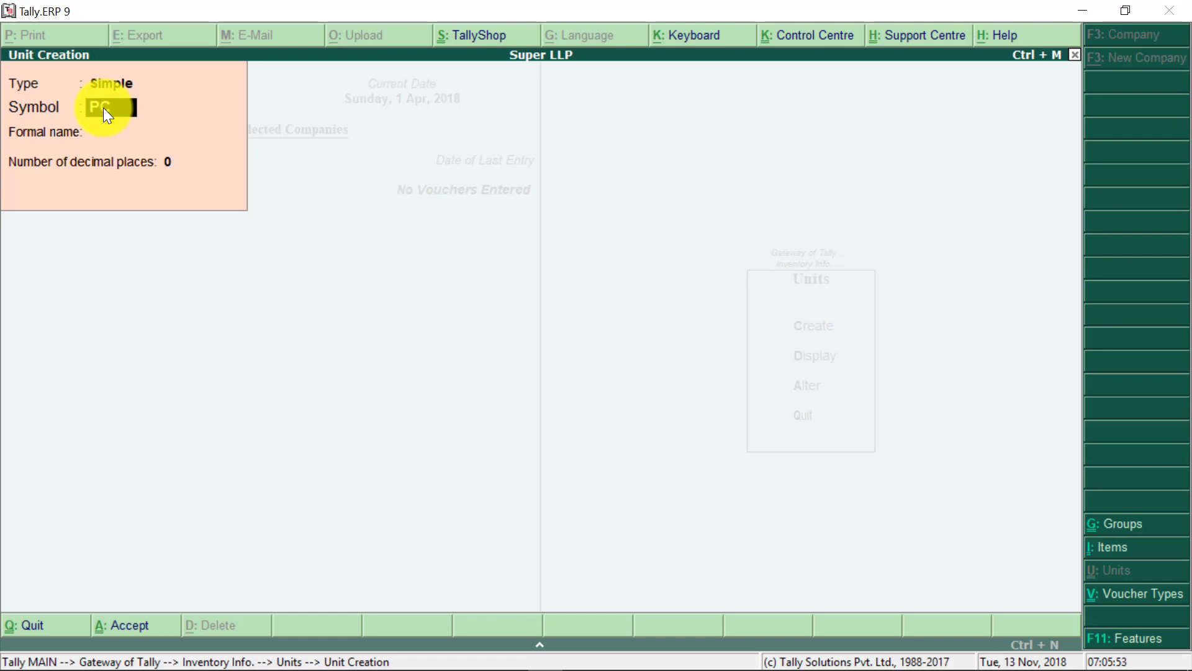
key(Return)
text(Per Peice)
key(BackSpace)
key(BackSpace)
key(BackSpace)
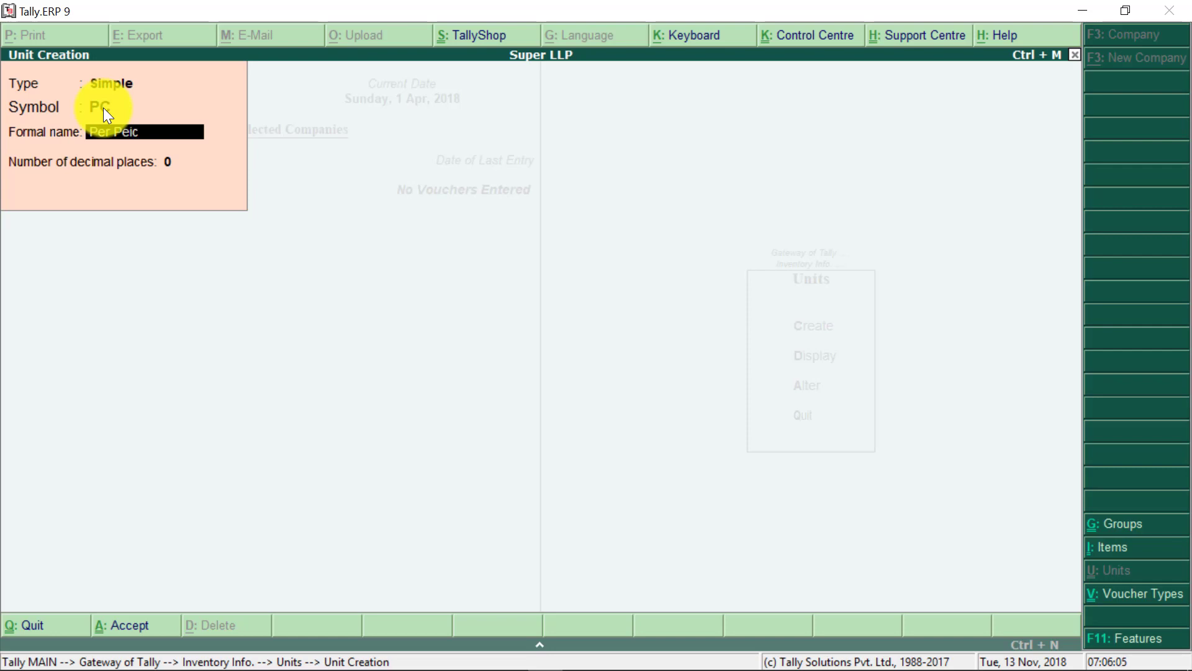
text(eice)
key(Return)
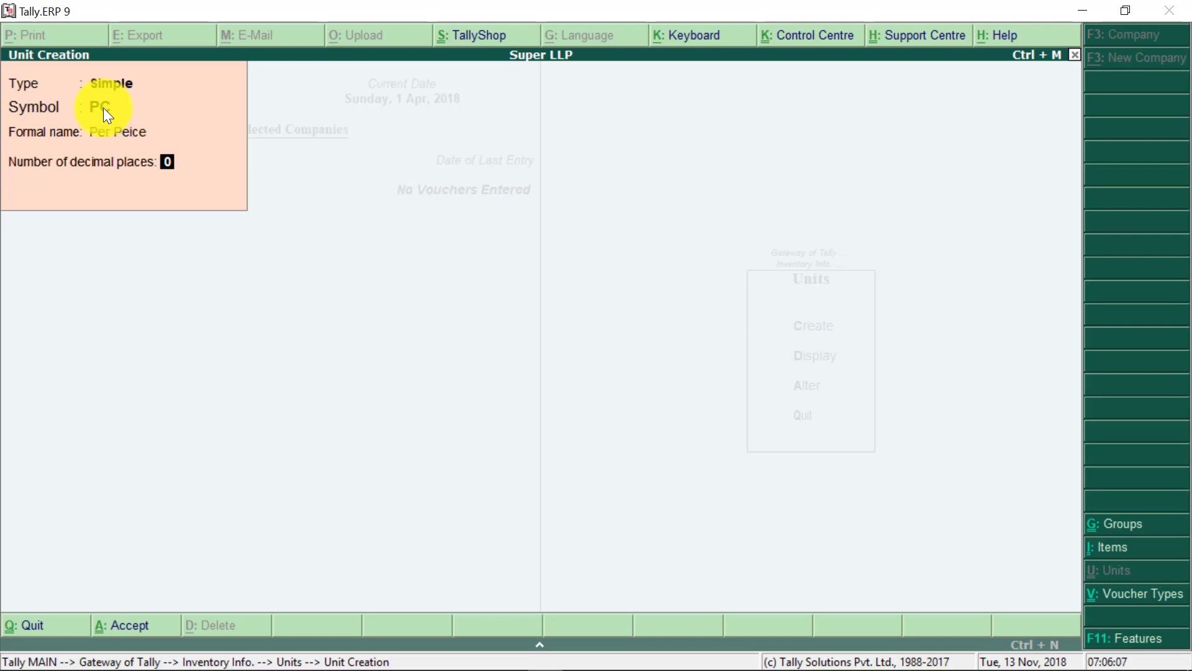
key(Return)
key(Return)
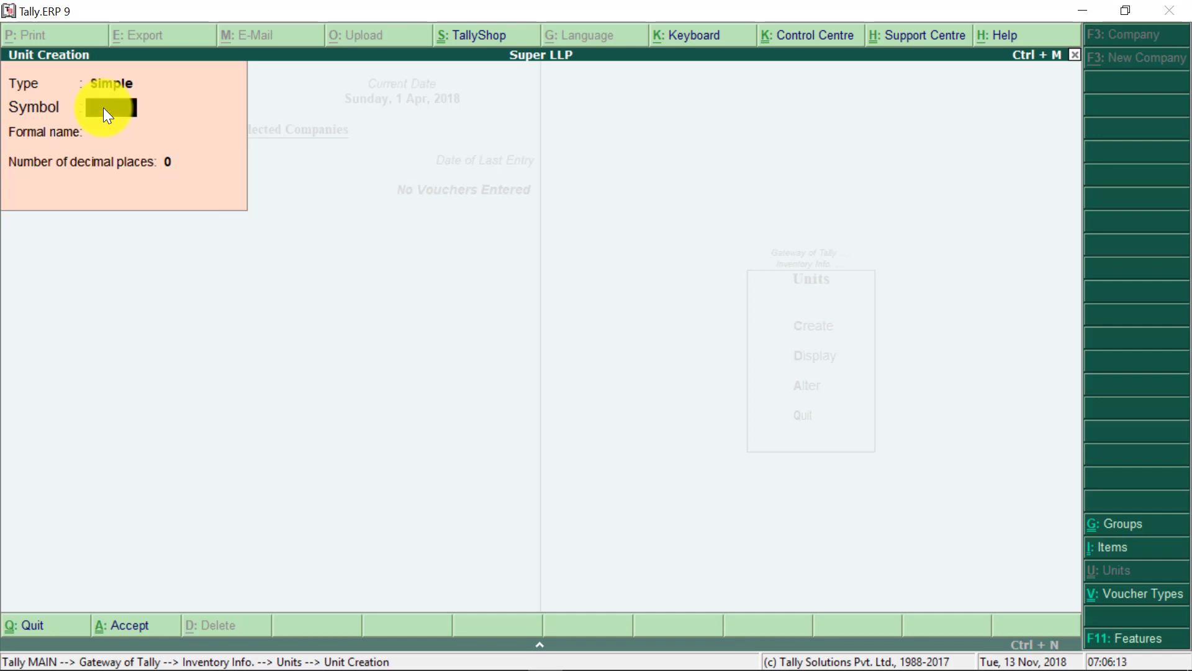
key(Escape)
- Leave unit creation and open the stock item My Soap for alteration
key(n)
key(Escape)
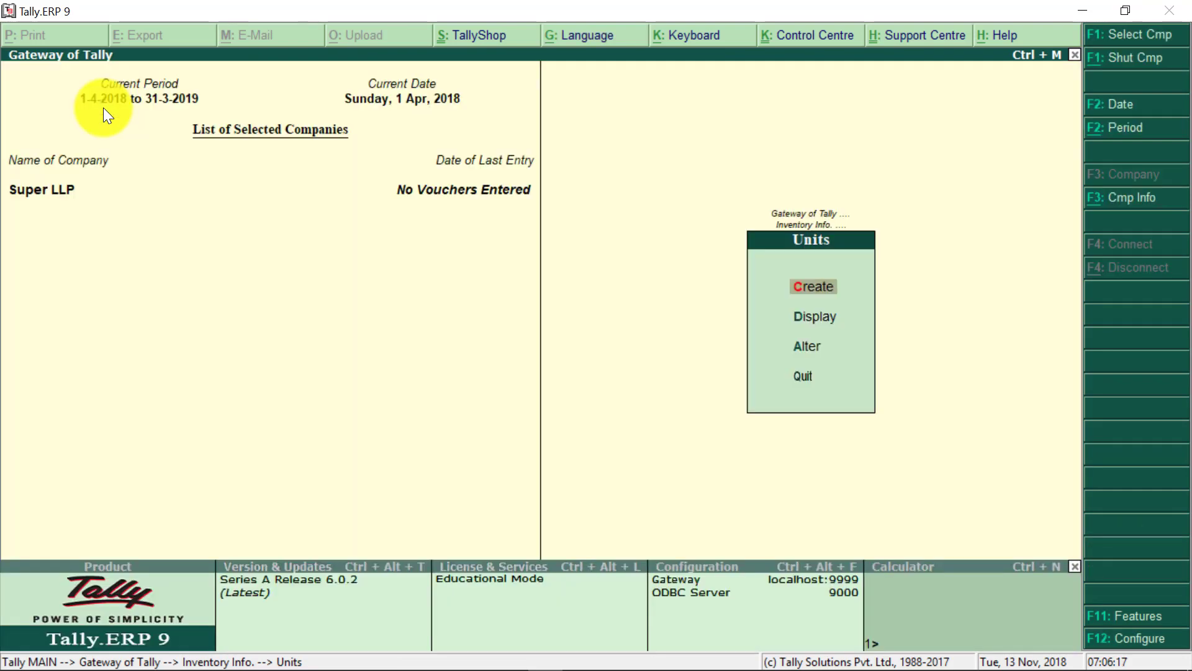
key(Escape)
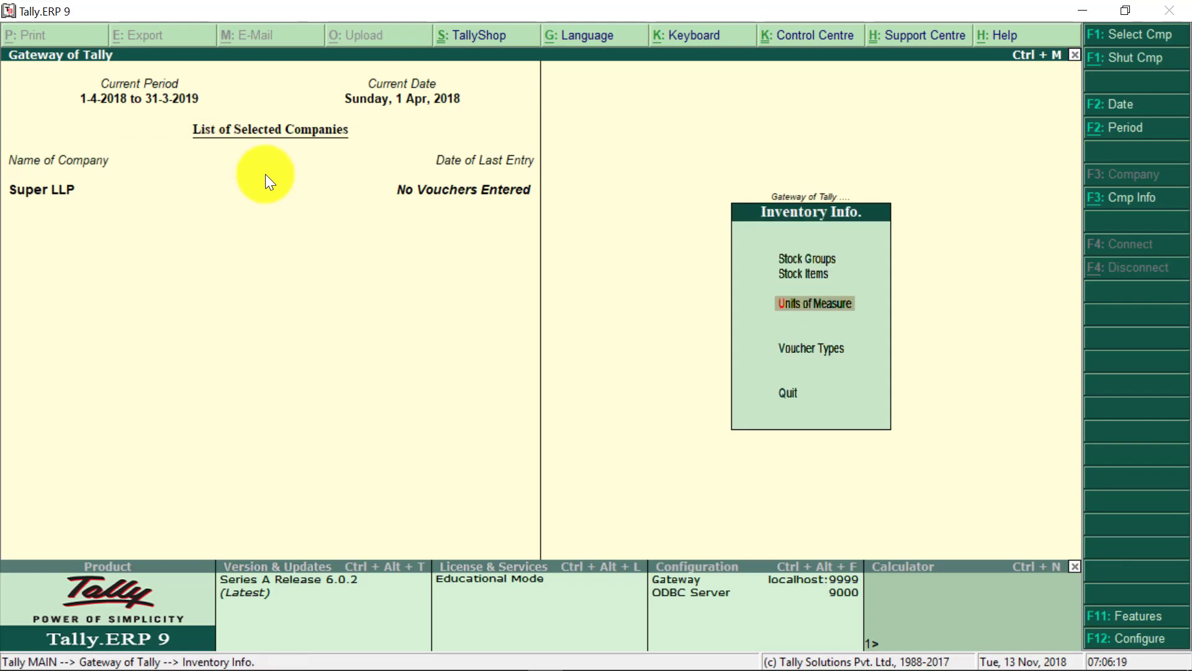
click(803, 272)
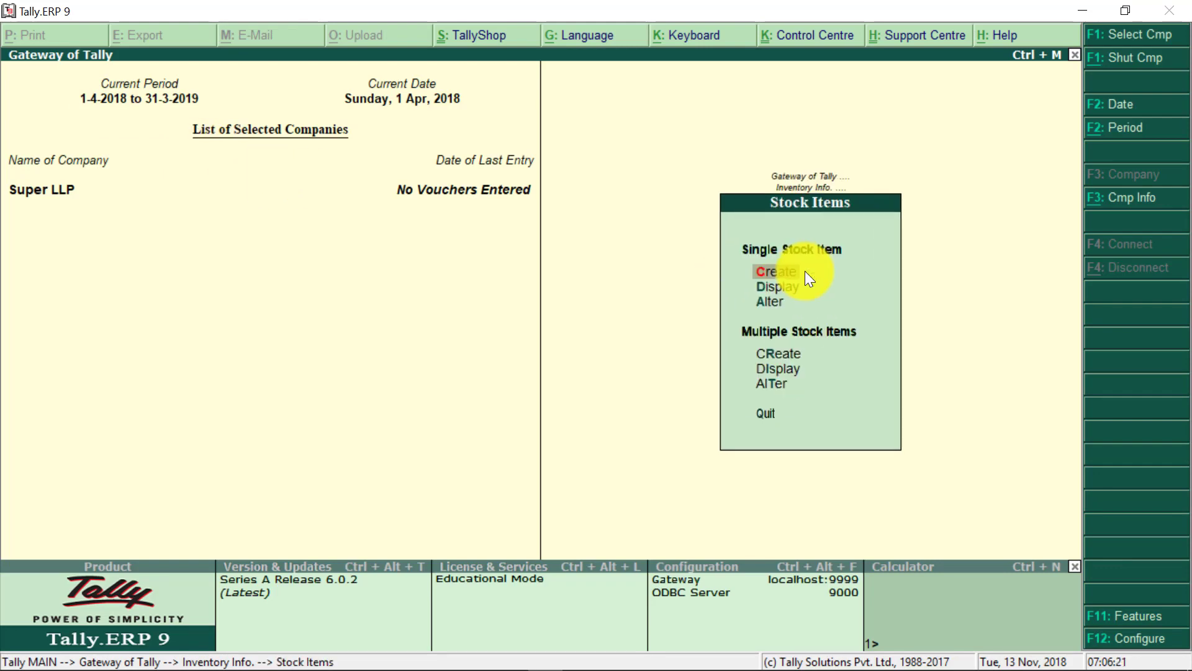
click(770, 301)
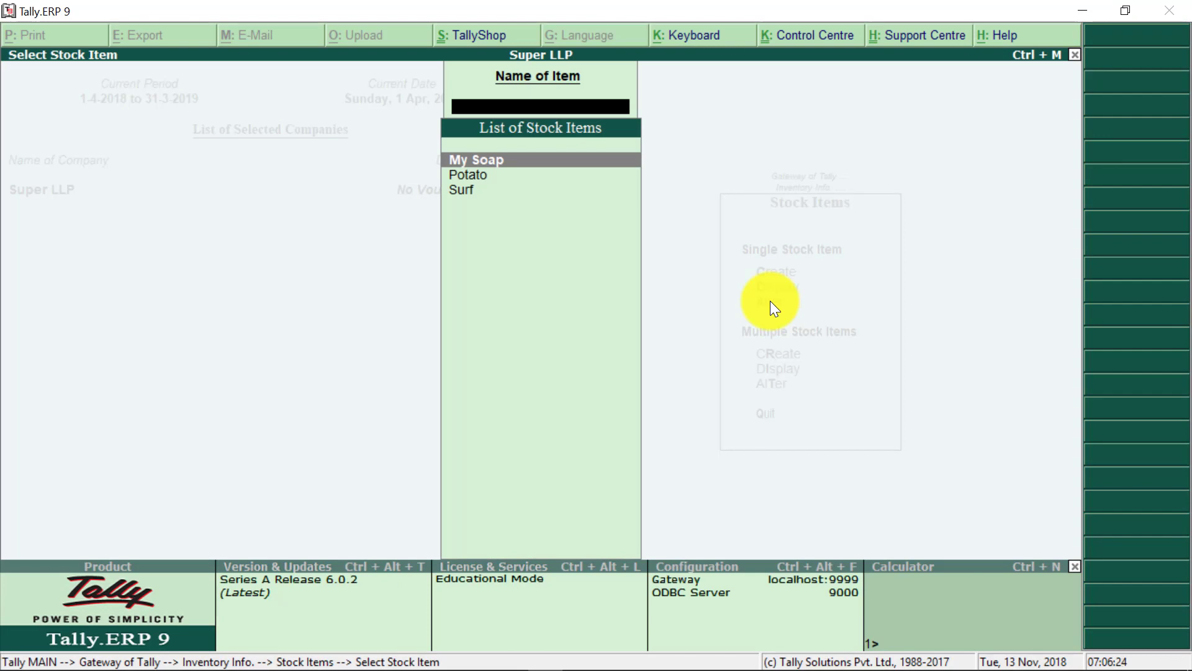
click(490, 158)
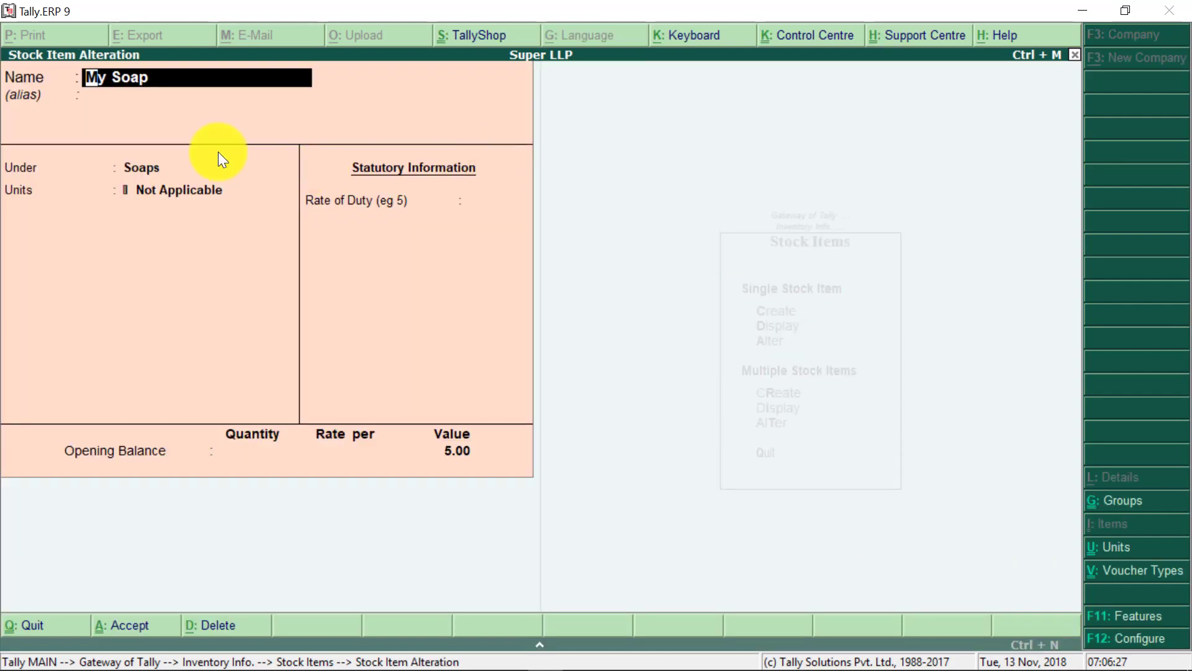
- Set My Soap's unit to PC, duty rate 0 and opening quantity 5, then save
key(Return)
key(Return)
key(Return)
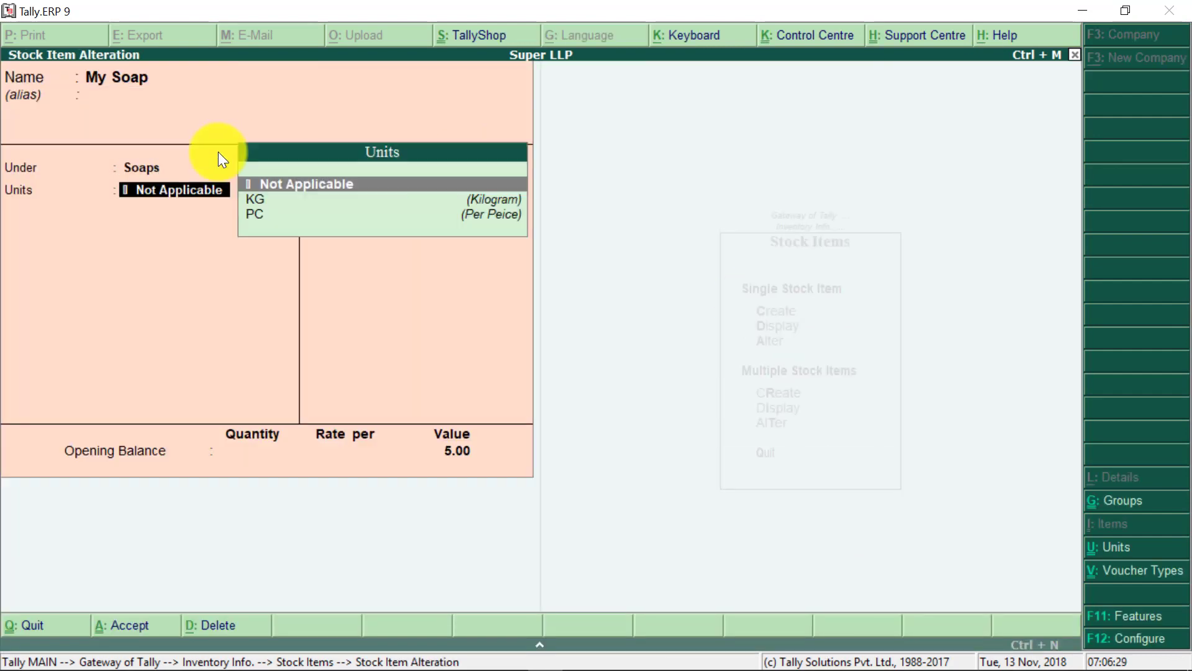
click(255, 214)
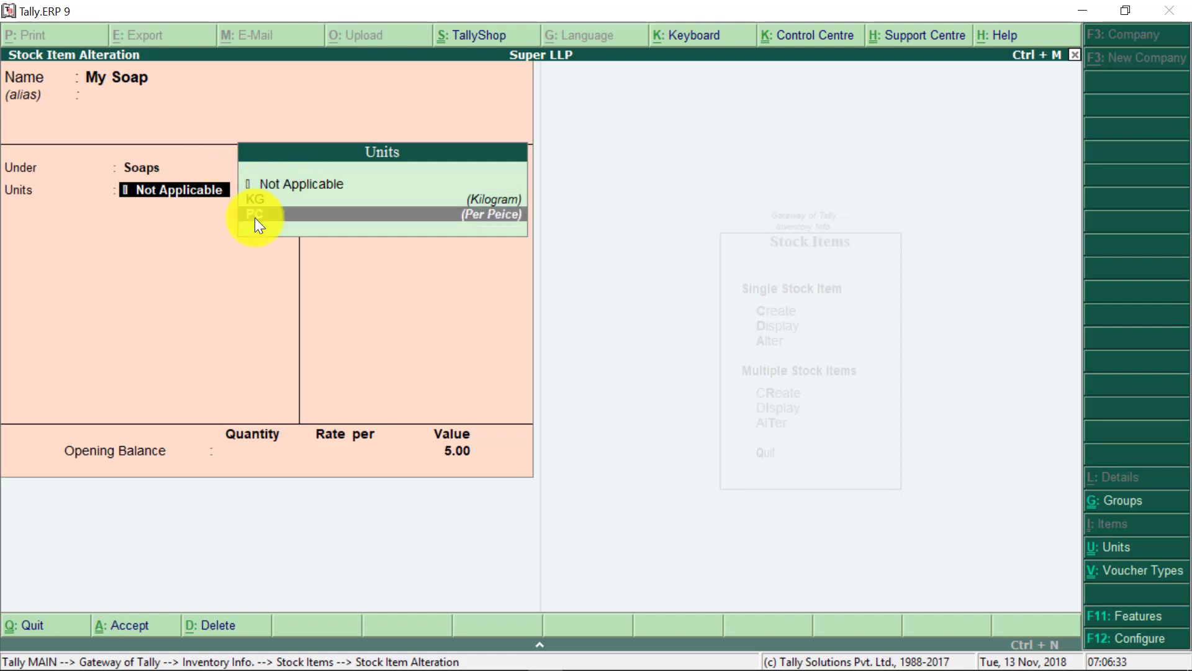
key(Return)
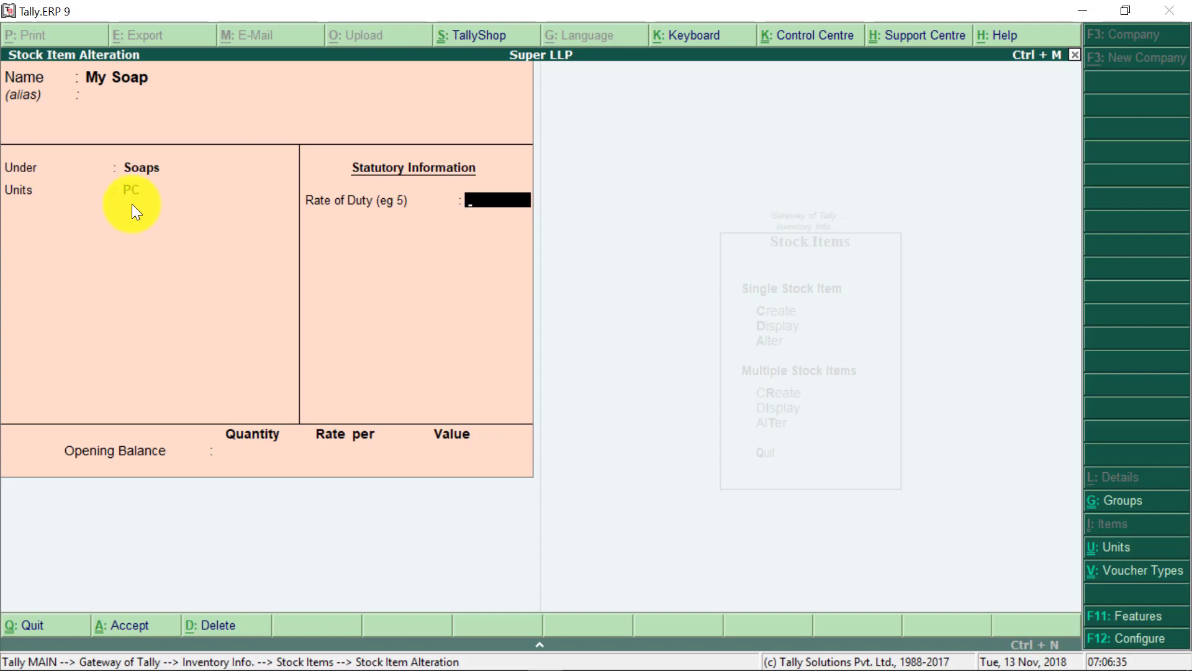
key(Return)
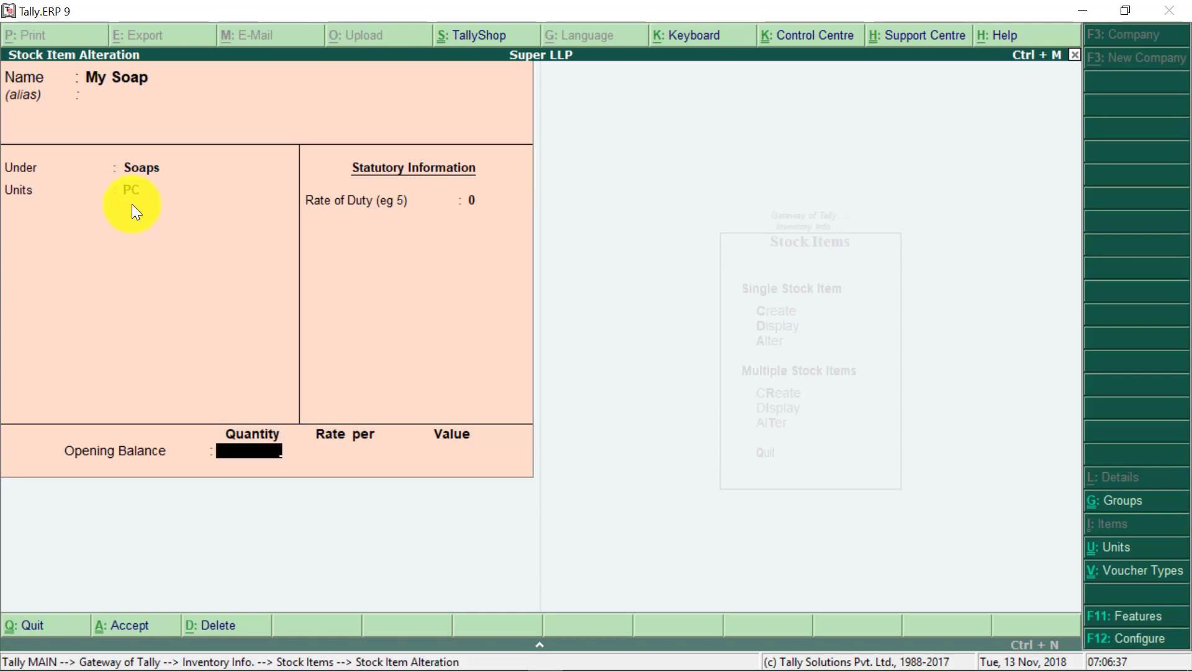
text(5)
key(Return)
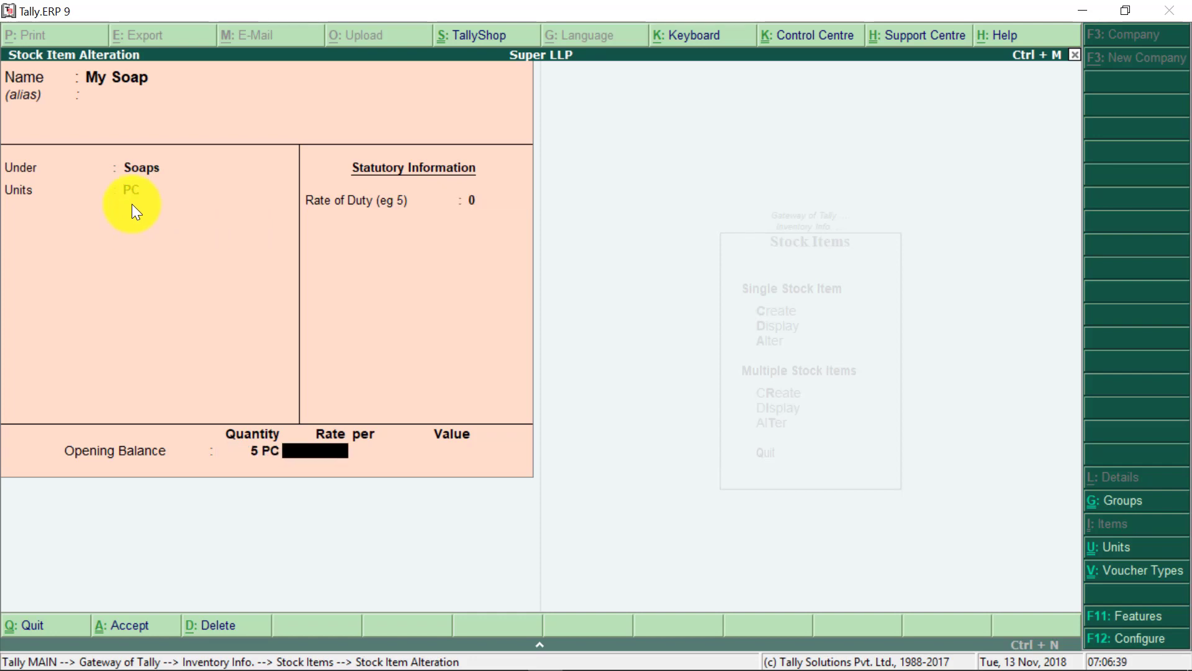
key(Return)
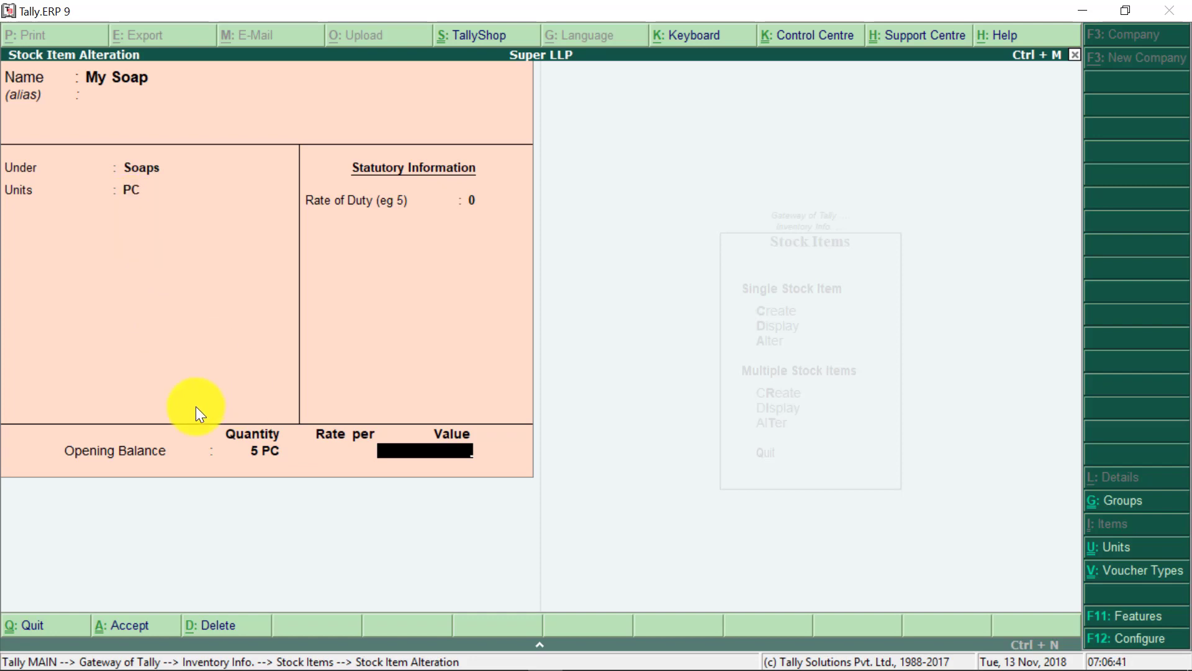
key(Return)
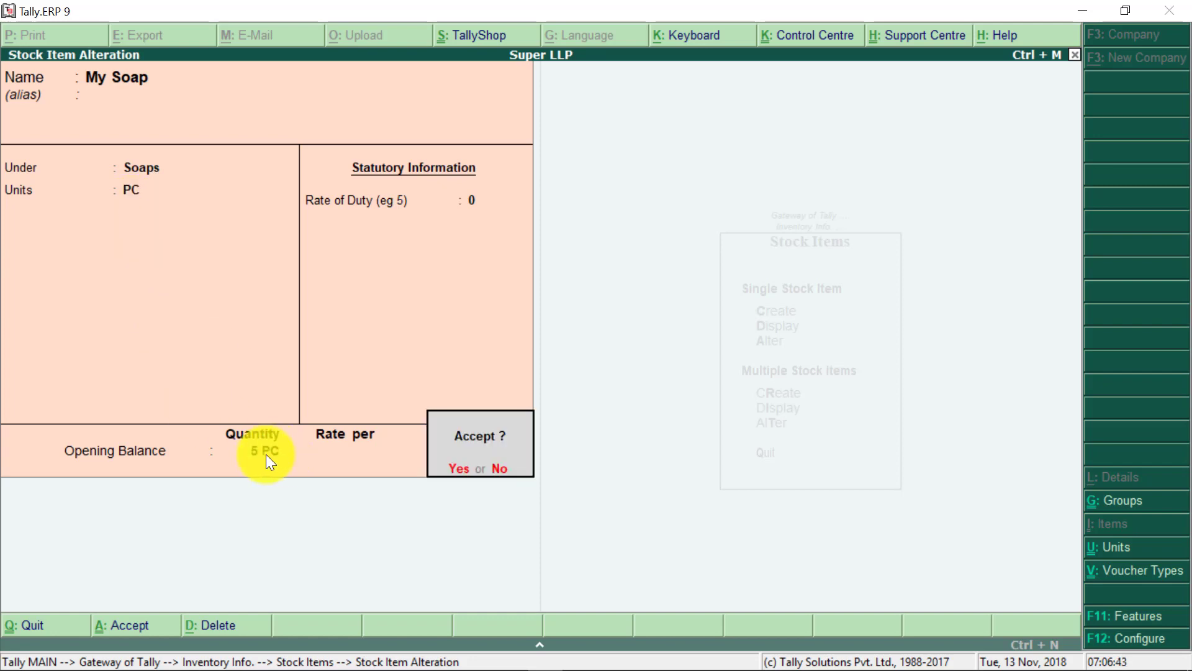
key(Return)
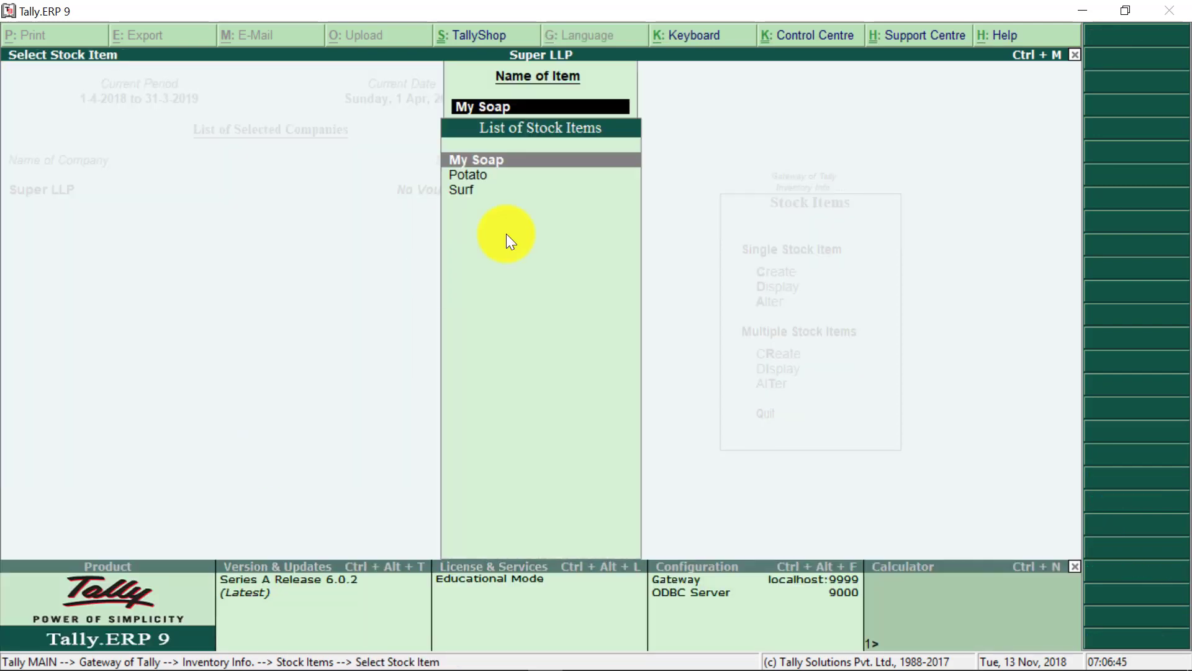
- Alter Potato to use unit KG, duty rate 0 and an opening quantity of 15
click(468, 170)
key(Return)
key(Return)
key(Return)
key(Return)
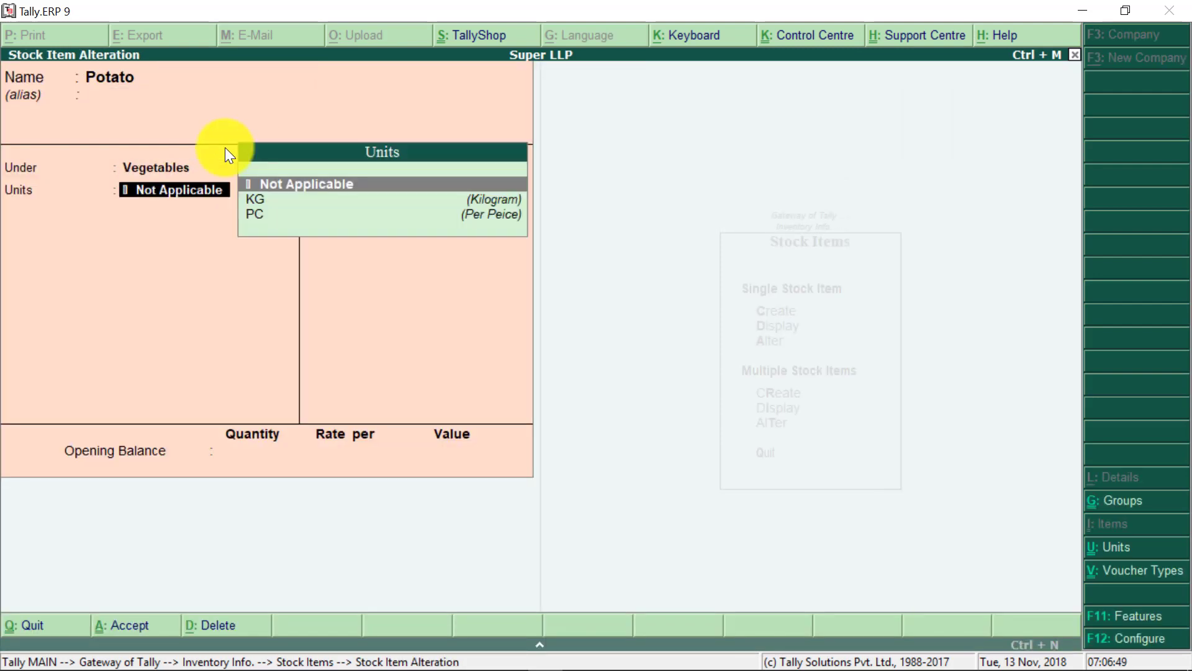
click(266, 201)
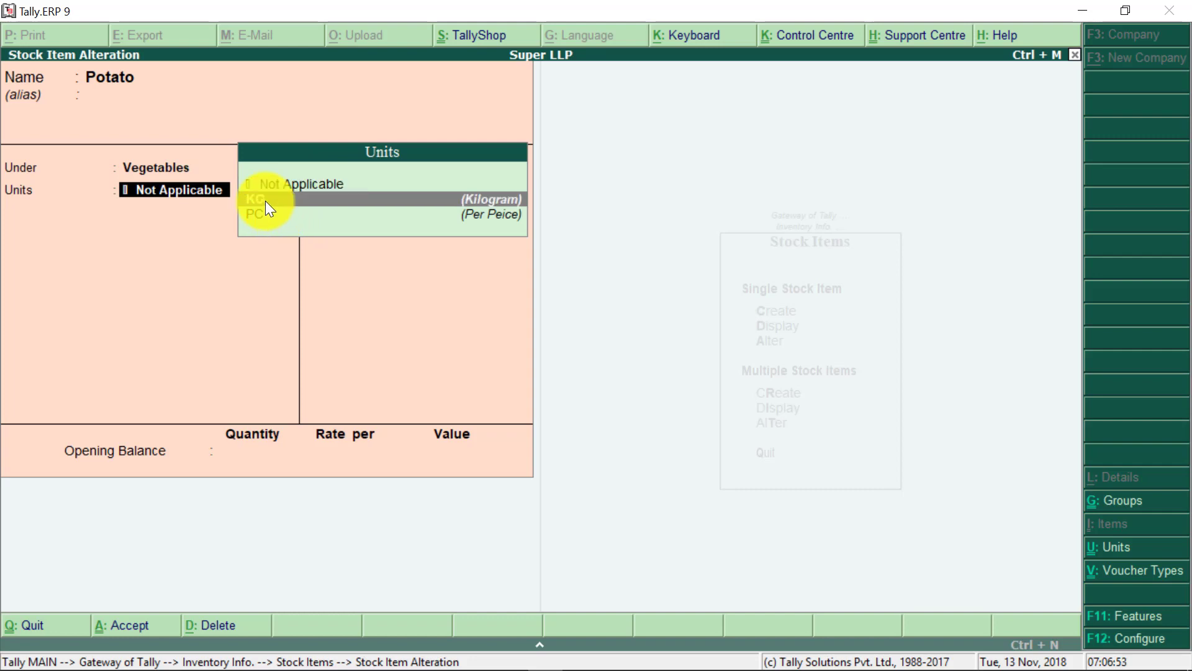
click(266, 200)
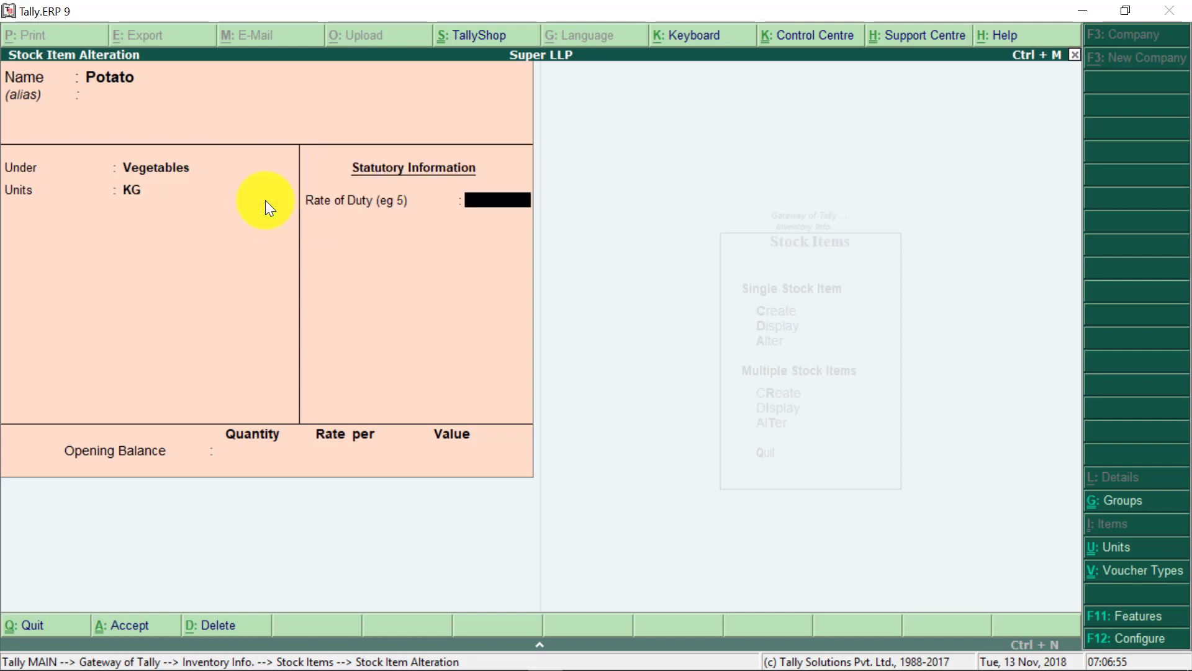
key(Return)
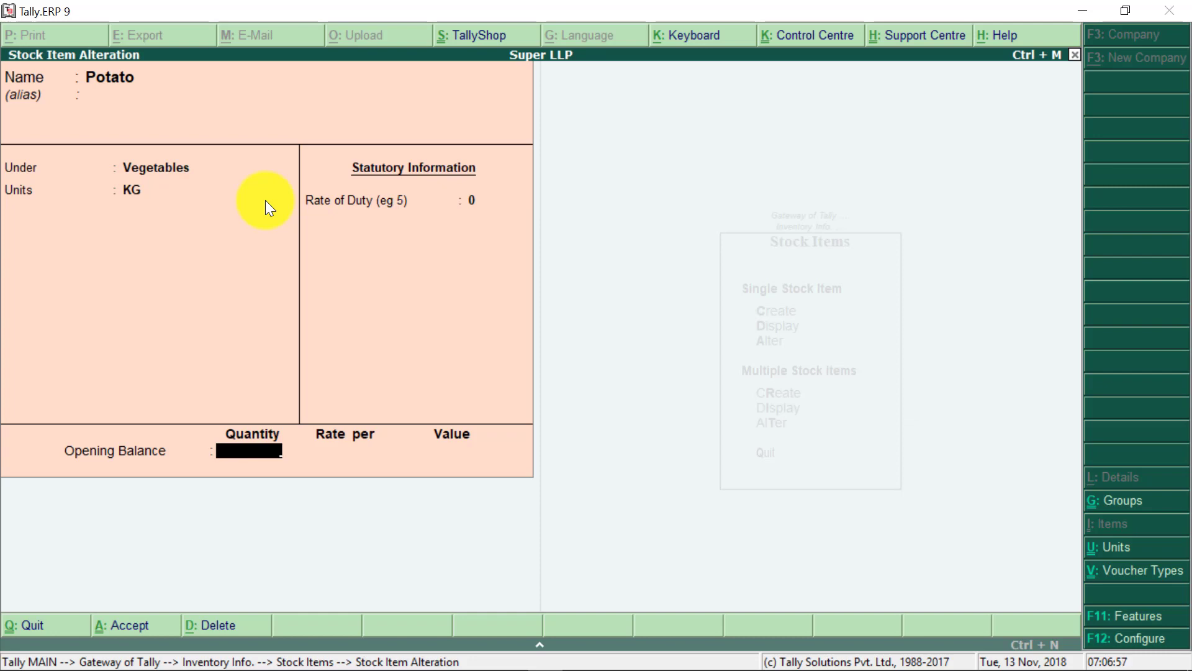
text(15)
key(Return)
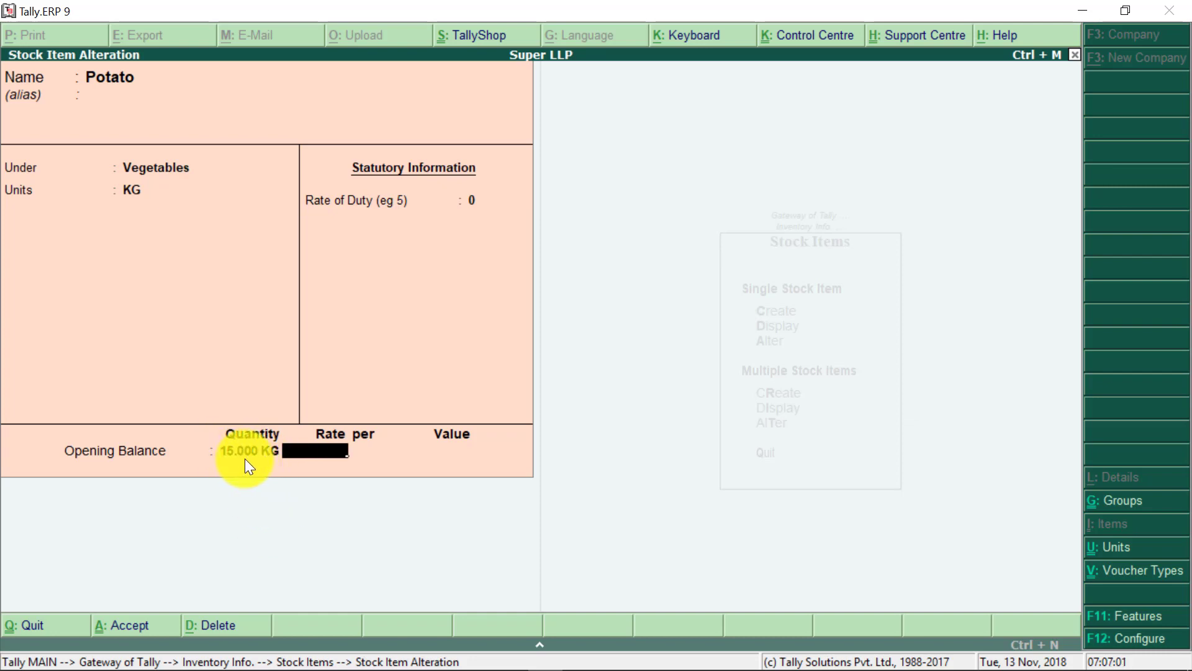
key(Return)
key(Return)
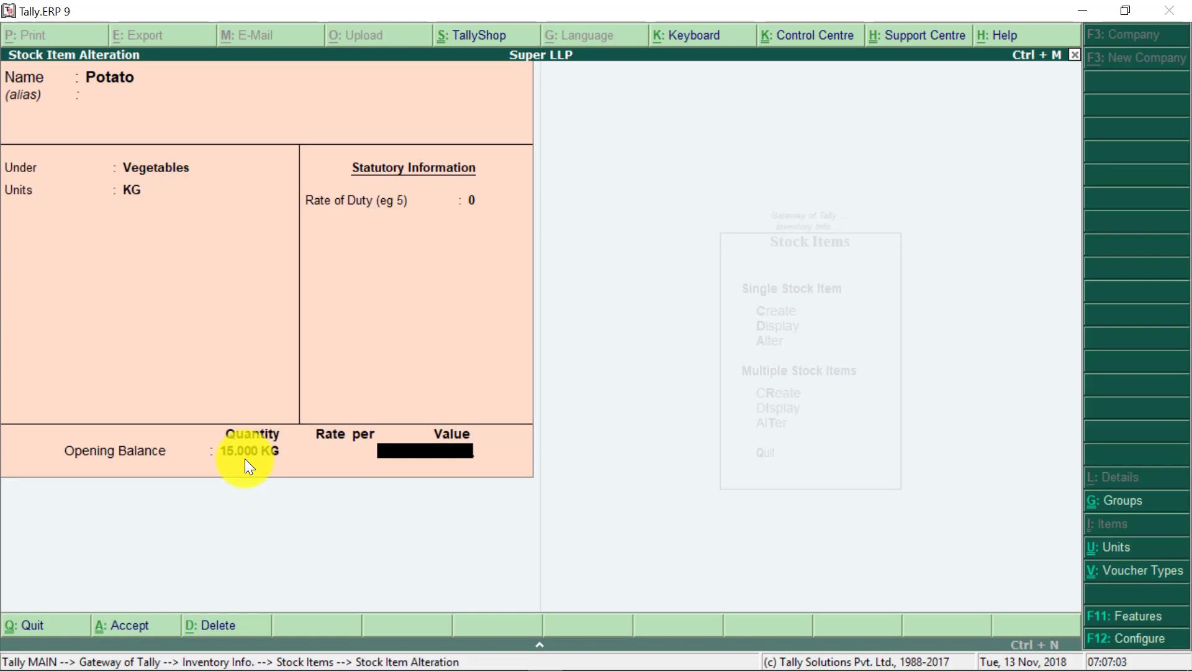
key(Return)
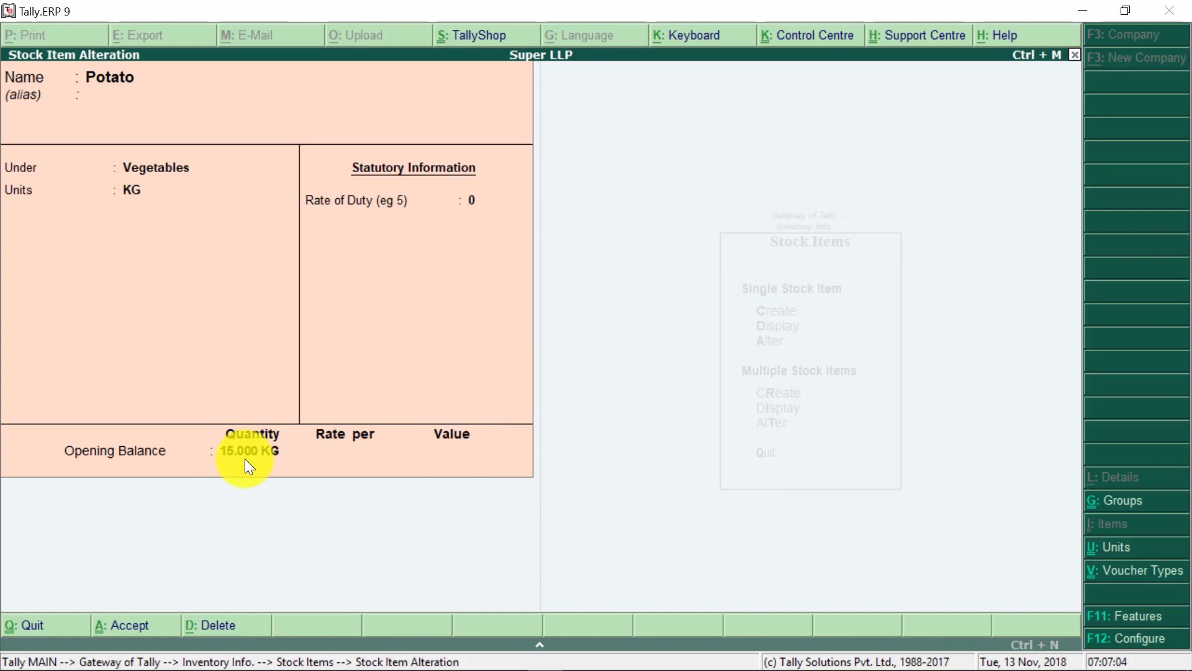
key(Return)
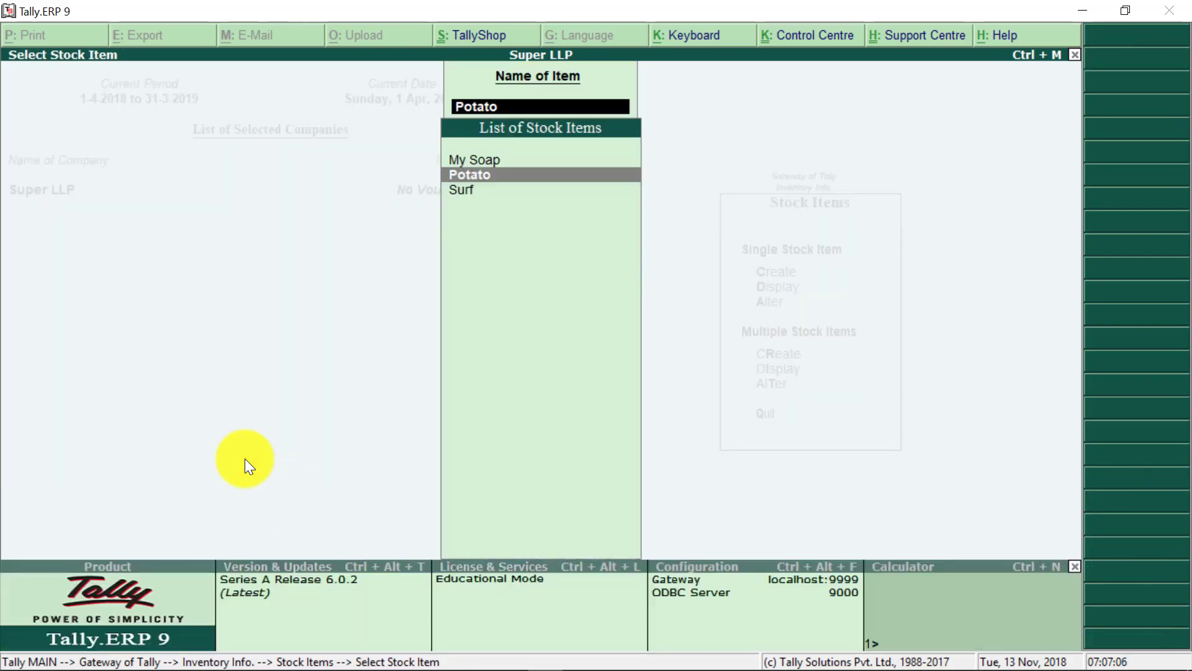
- Alter Surf to use unit KG, duty rate 0 and an opening quantity of 45
click(459, 190)
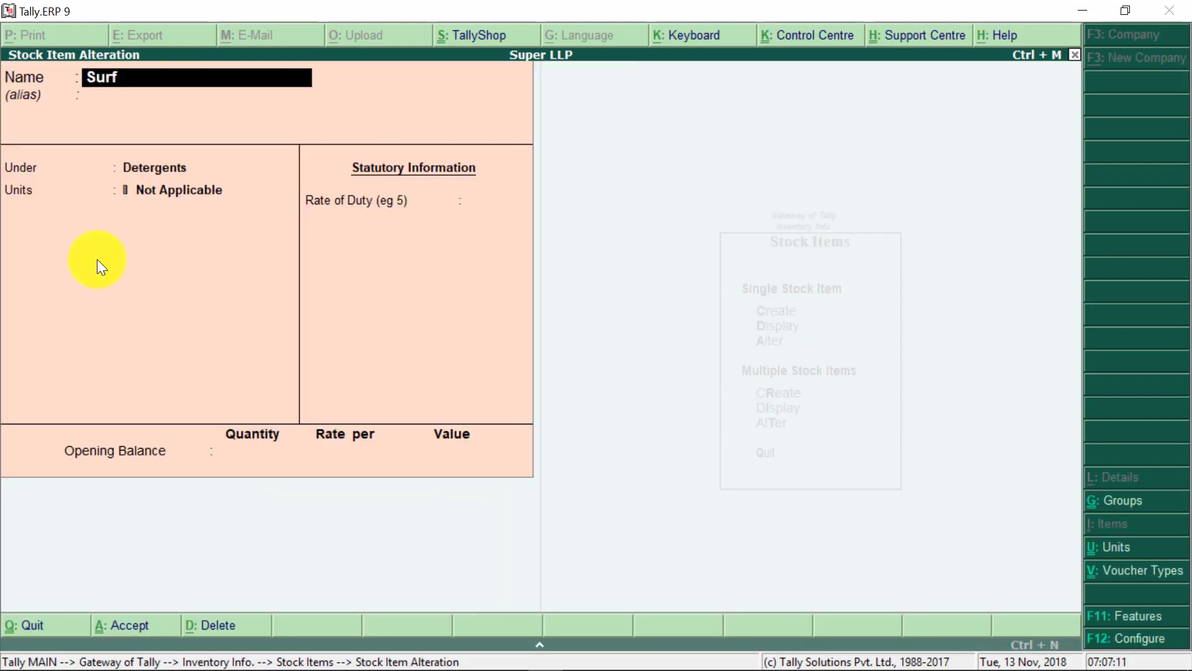
key(Return)
key(Return)
key(Return)
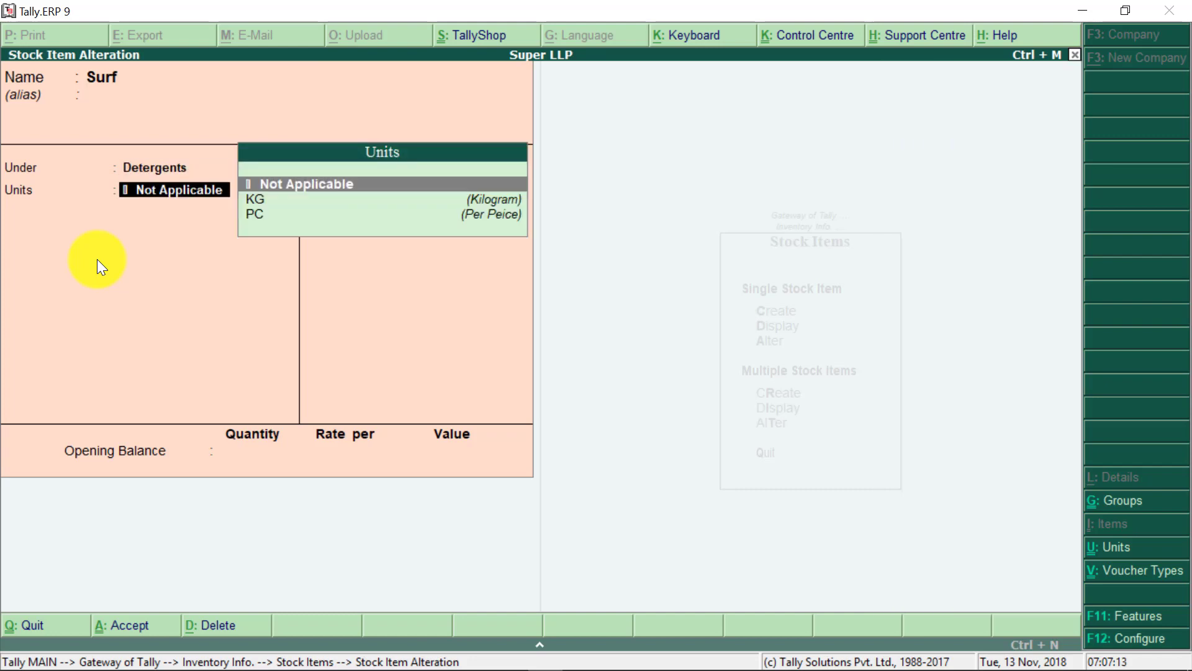
click(255, 198)
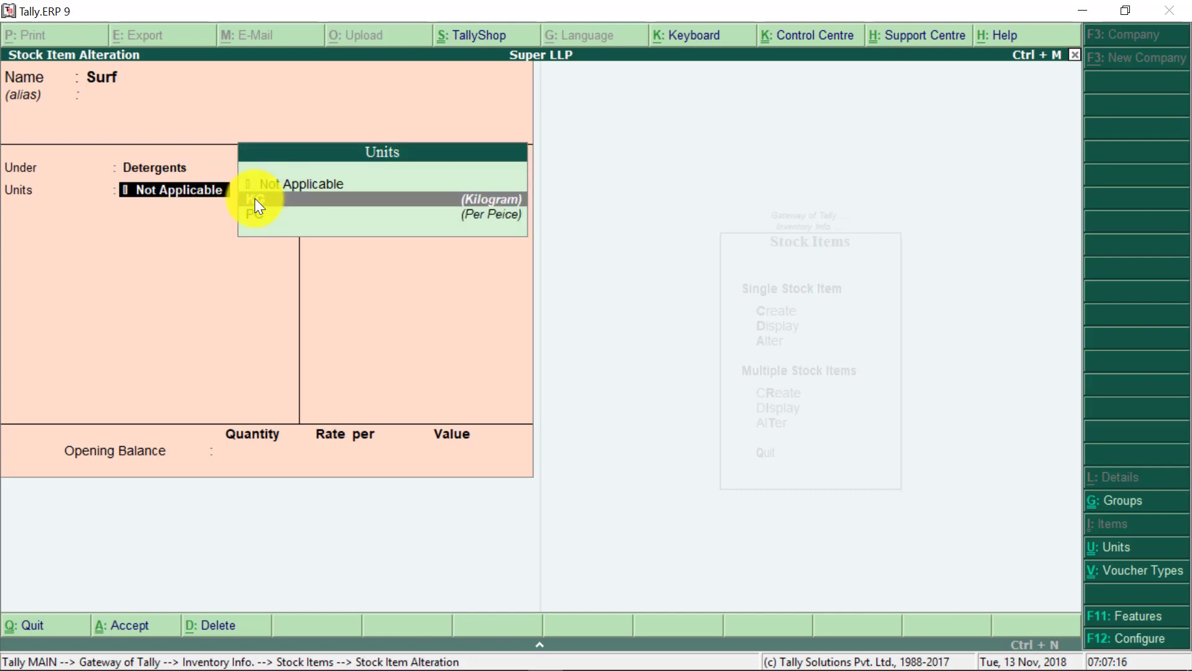
click(254, 198)
key(Return)
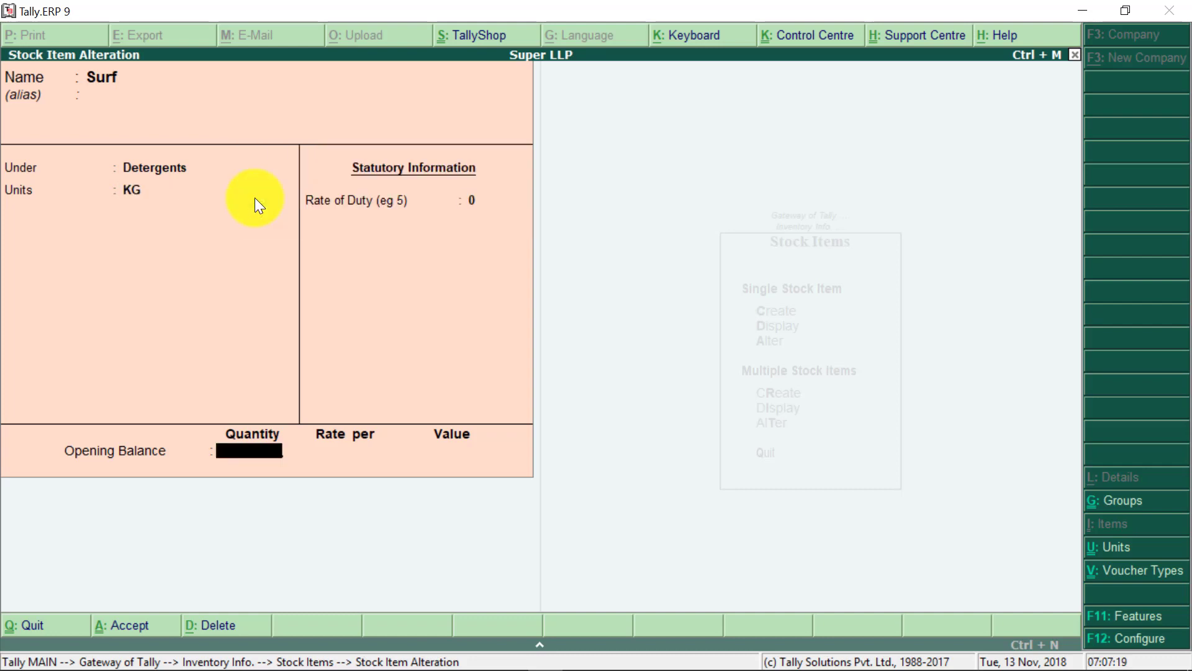
text(45)
key(Return)
key(Return)
key(Return)
key(Return)
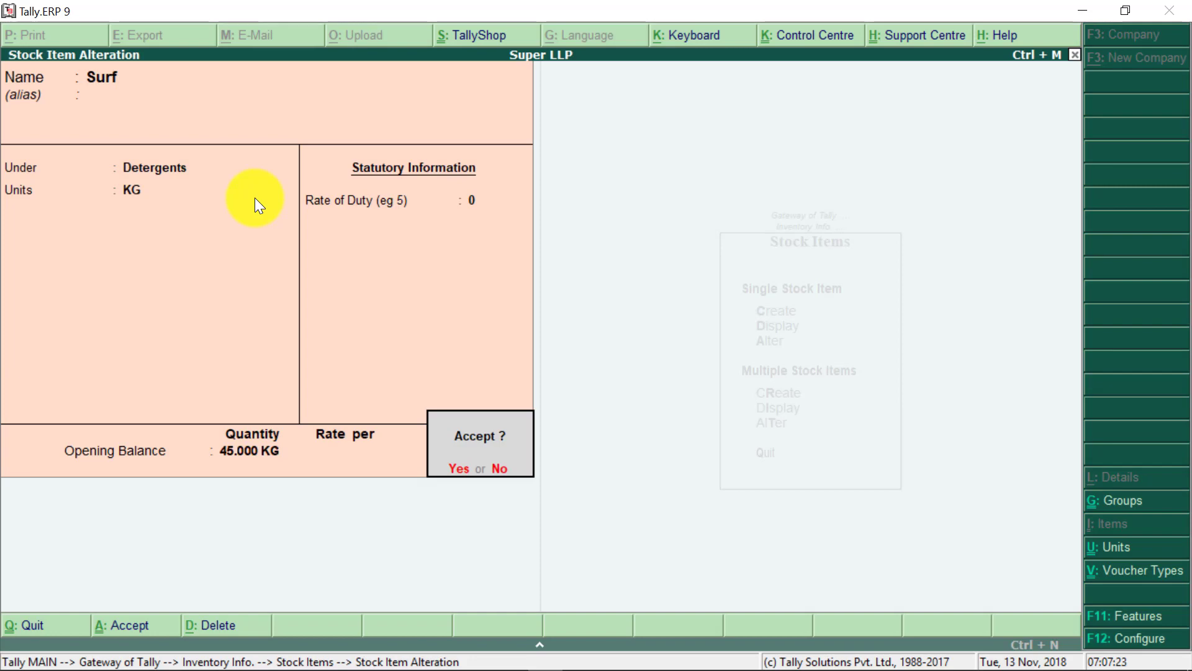
key(Return)
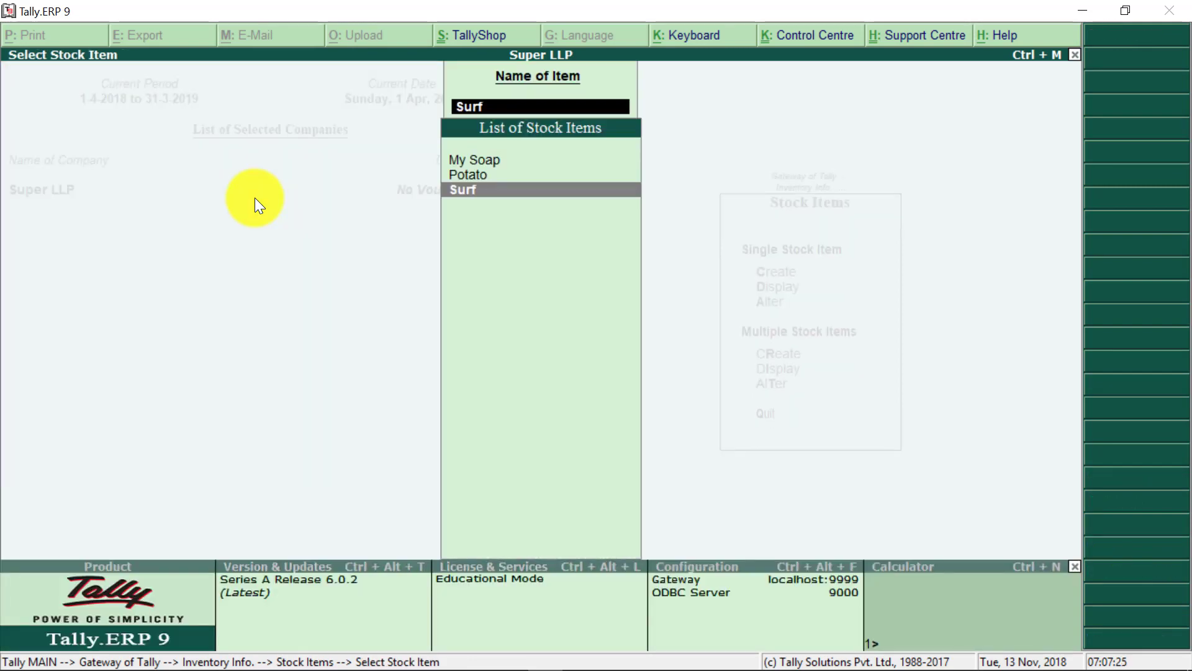
- Close the Select Stock Item list to return to the Stock Items menu
key(Escape)
key(Escape)
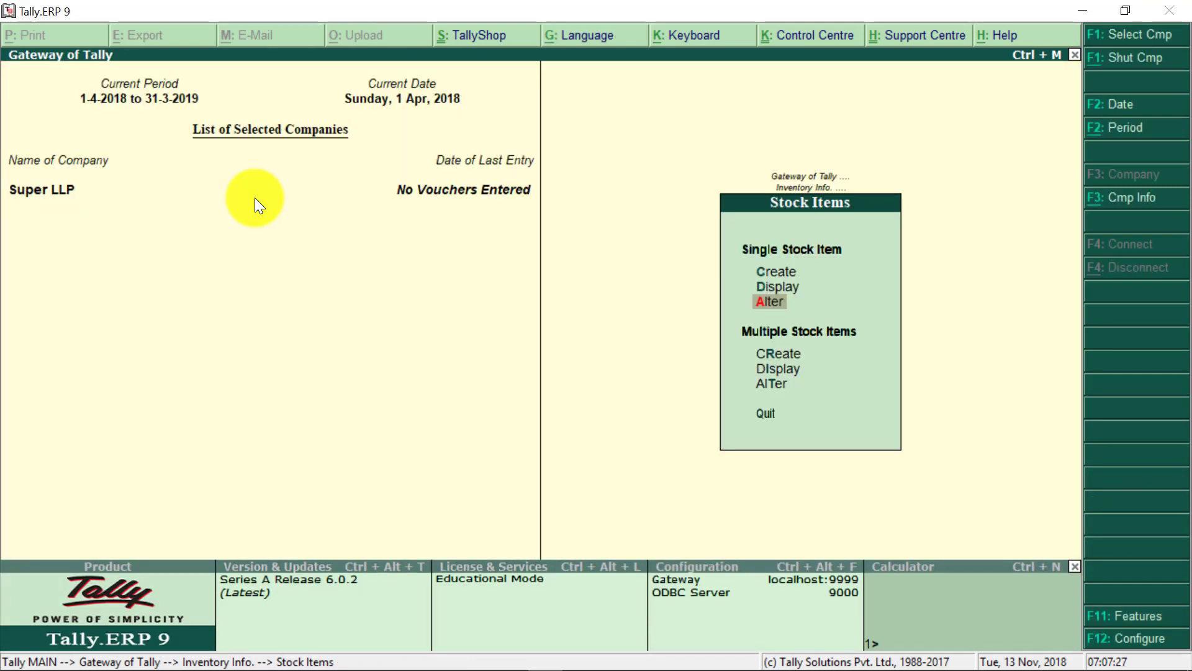